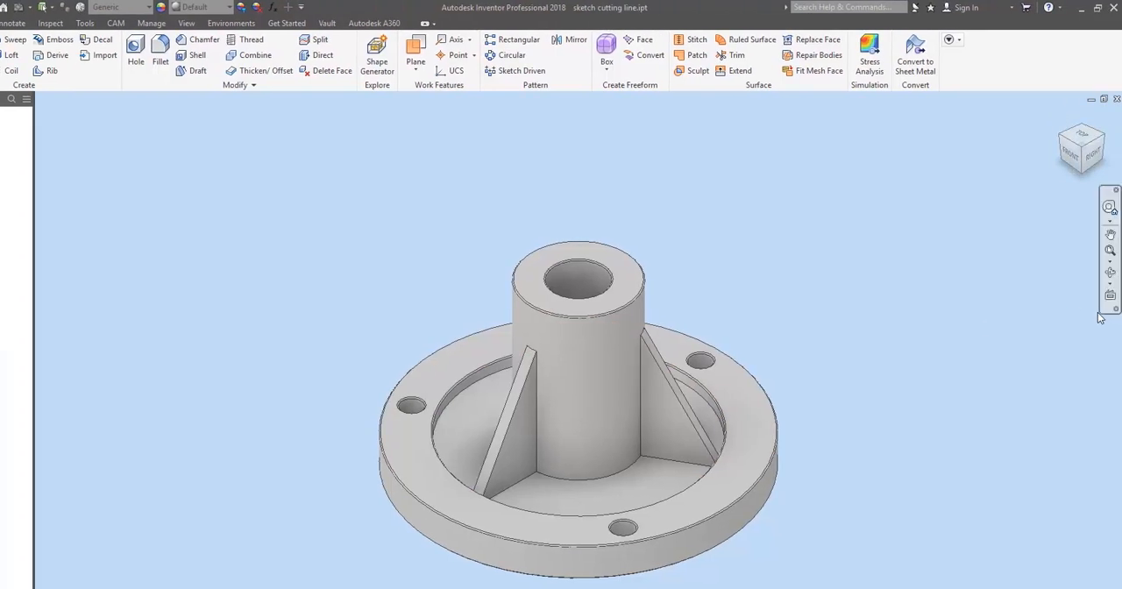
Step: Orbit the flange part to examine its ribs, holes and central hub from above
left_click(1110, 272)
left_click_drag(640, 377, 606, 436)
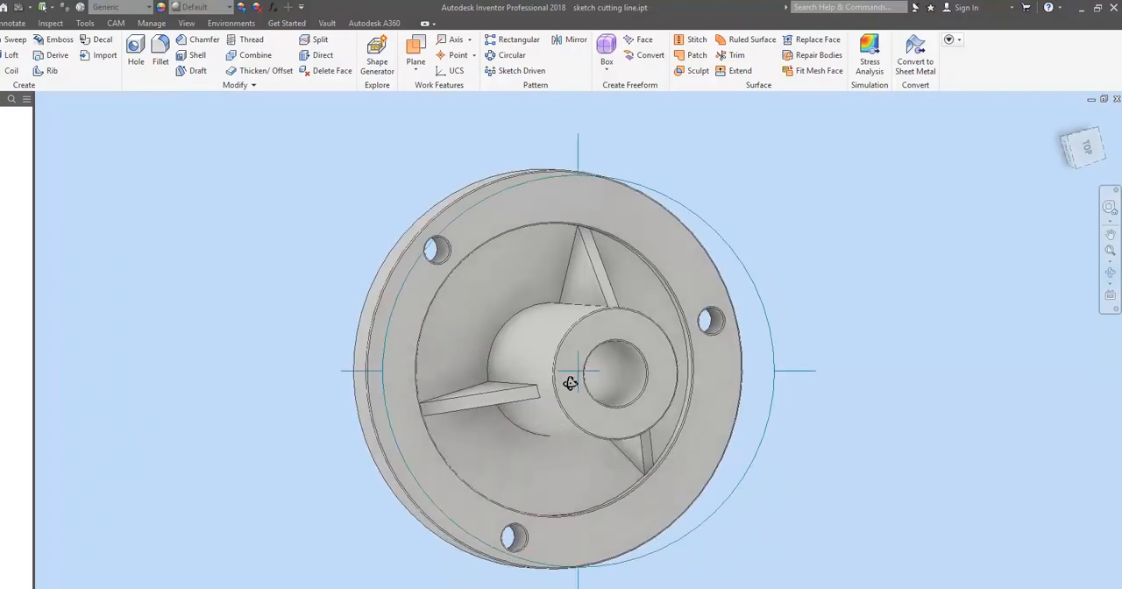
left_click_drag(575, 378, 606, 357)
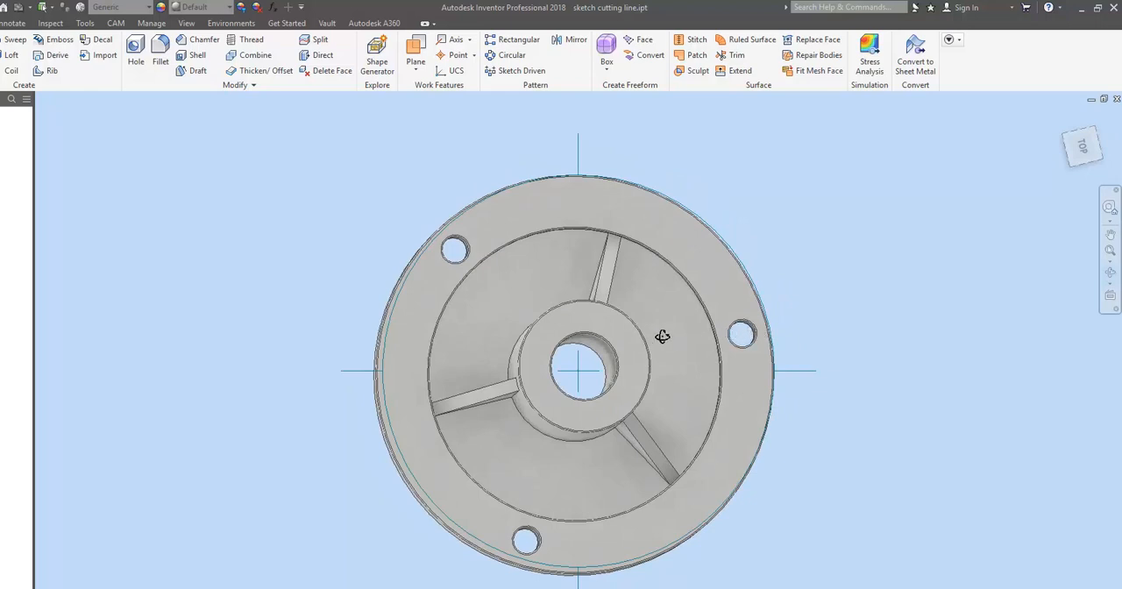
mouse_move(584, 369)
left_mouse_down()
mouse_move(550, 338)
mouse_move(534, 356)
mouse_move(584, 406)
mouse_move(608, 406)
mouse_move(587, 386)
left_mouse_up()
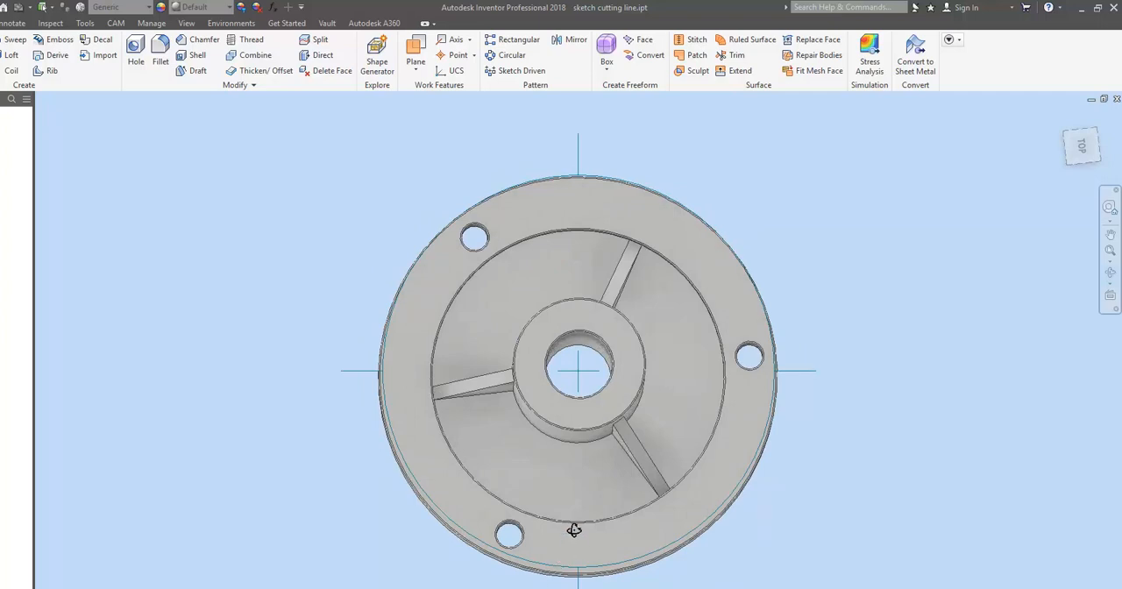
mouse_move(581, 368)
left_mouse_down()
mouse_move(582, 388)
mouse_move(570, 386)
mouse_move(584, 388)
left_mouse_up()
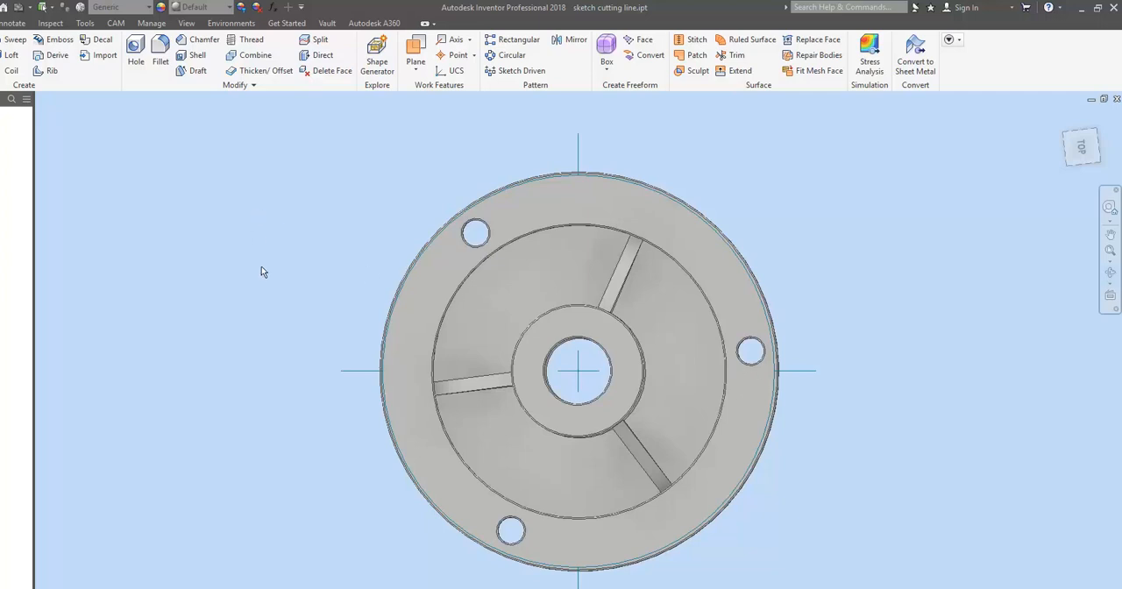
left_click(175, 278)
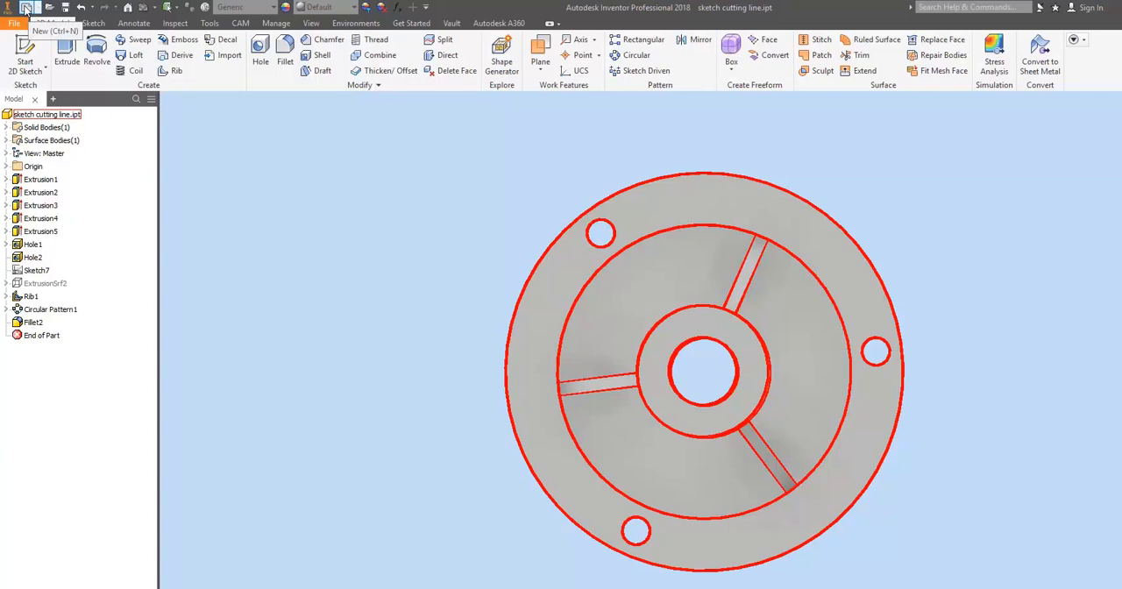
Step: Create a new drawing from the metric ISO.idw template
left_click(26, 8)
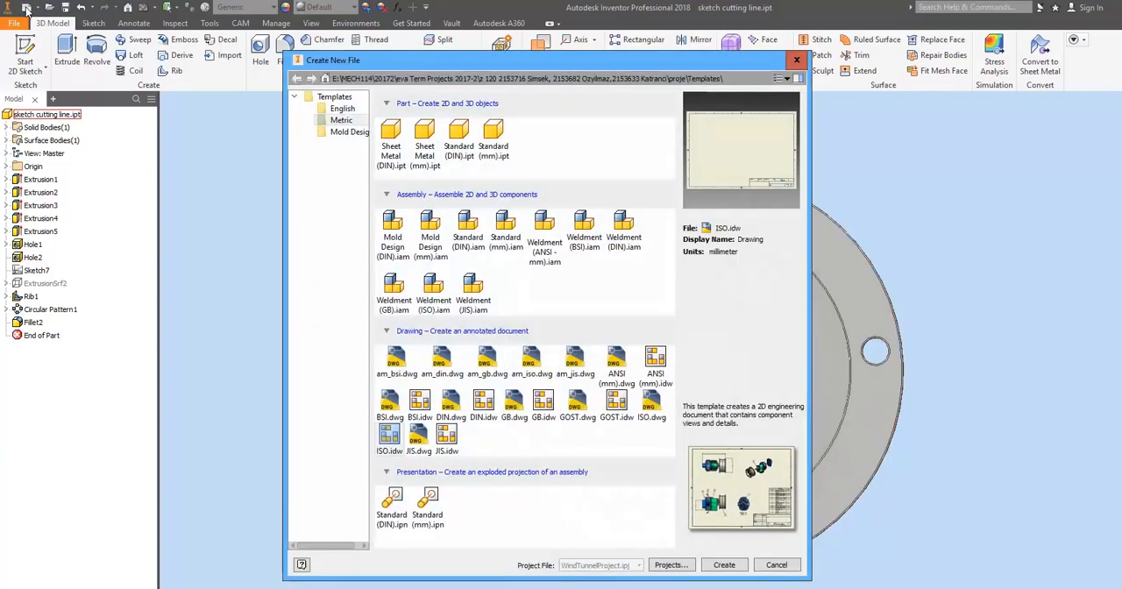
left_click(346, 124)
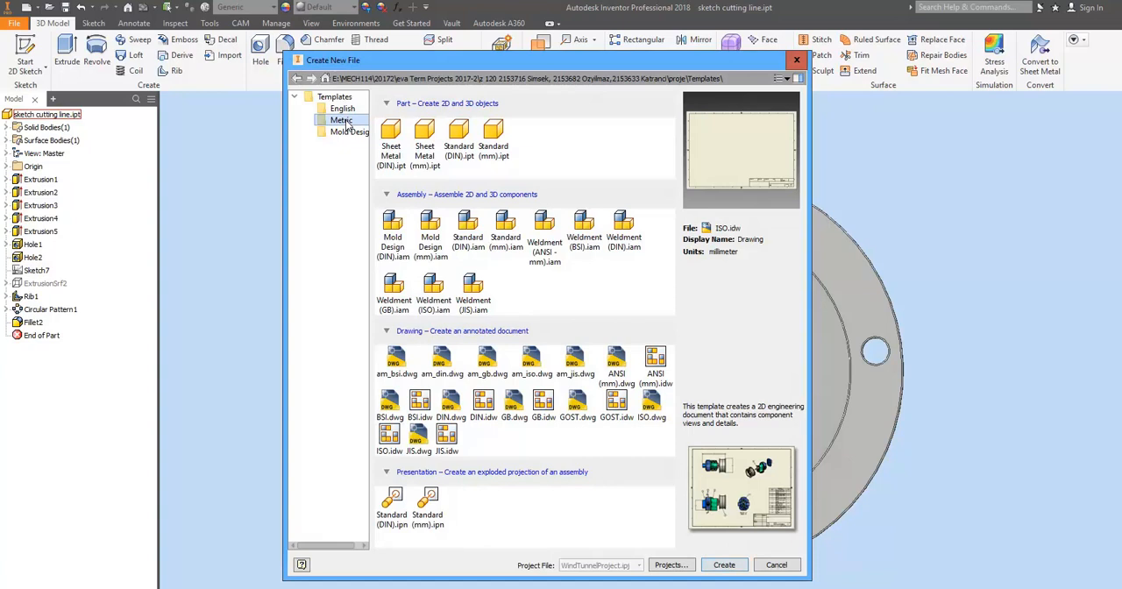
left_click(392, 442)
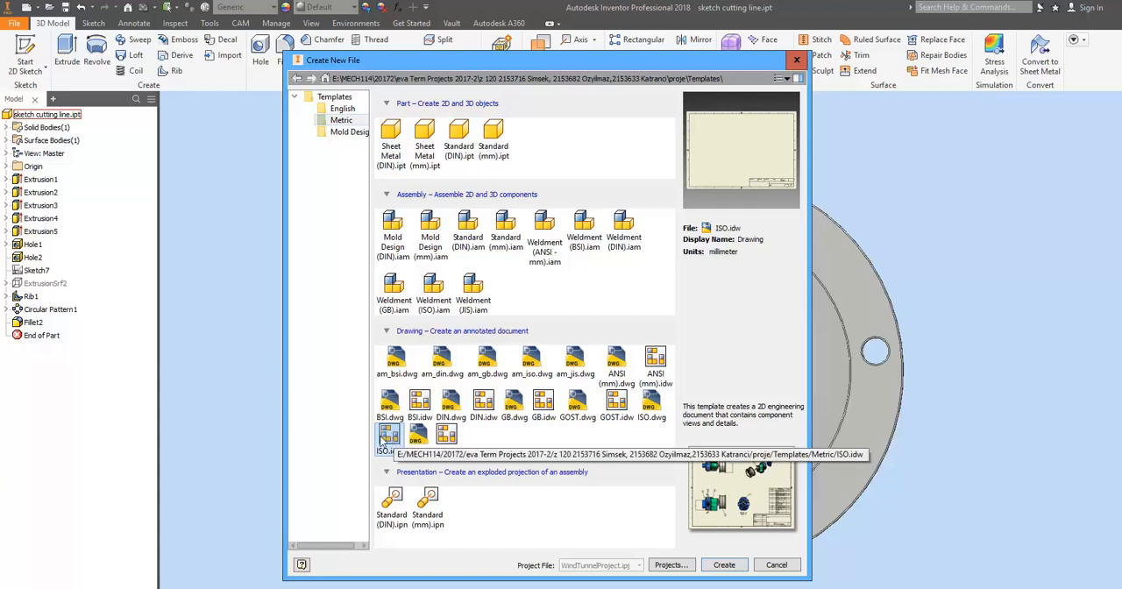
left_click(733, 566)
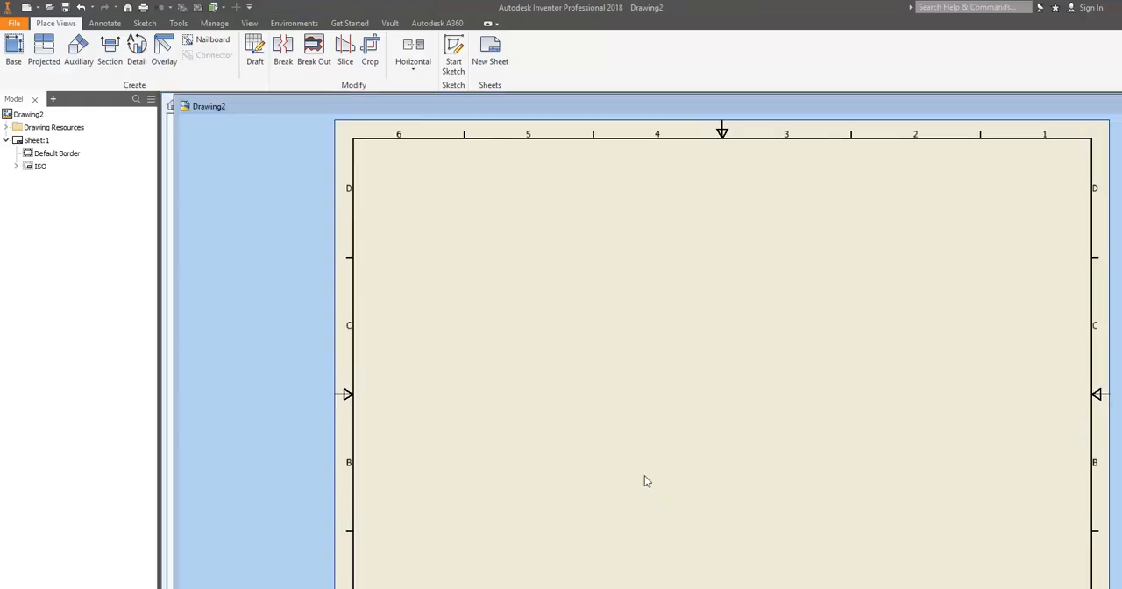
Step: Set up a base view of the part in top orientation, rotated so one rib runs horizontally right, and move it lower on the sheet
left_click(12, 51)
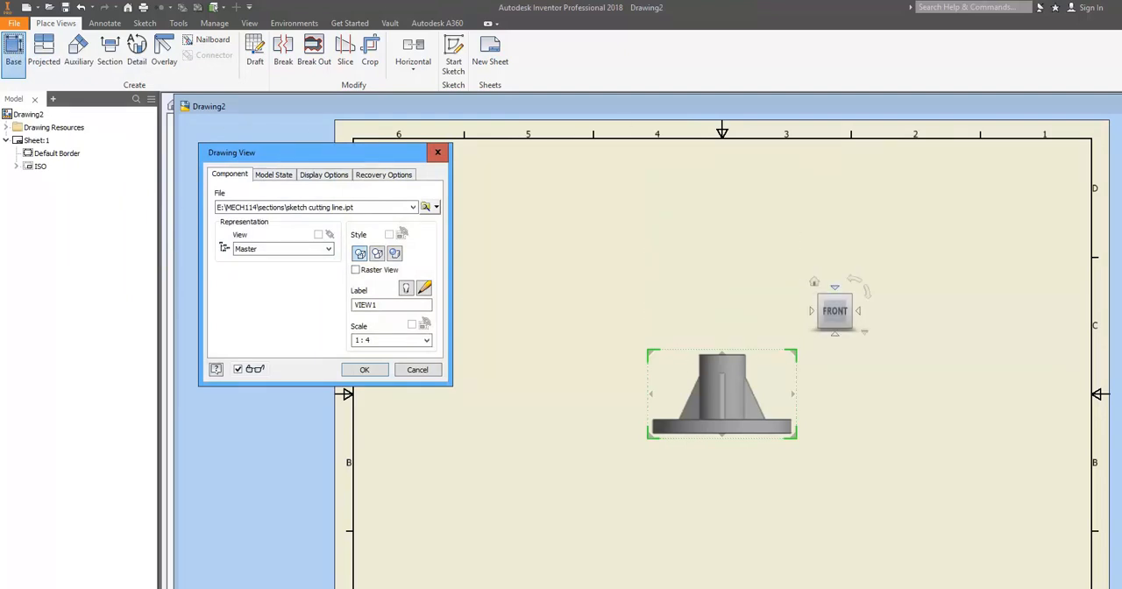
left_click(834, 287)
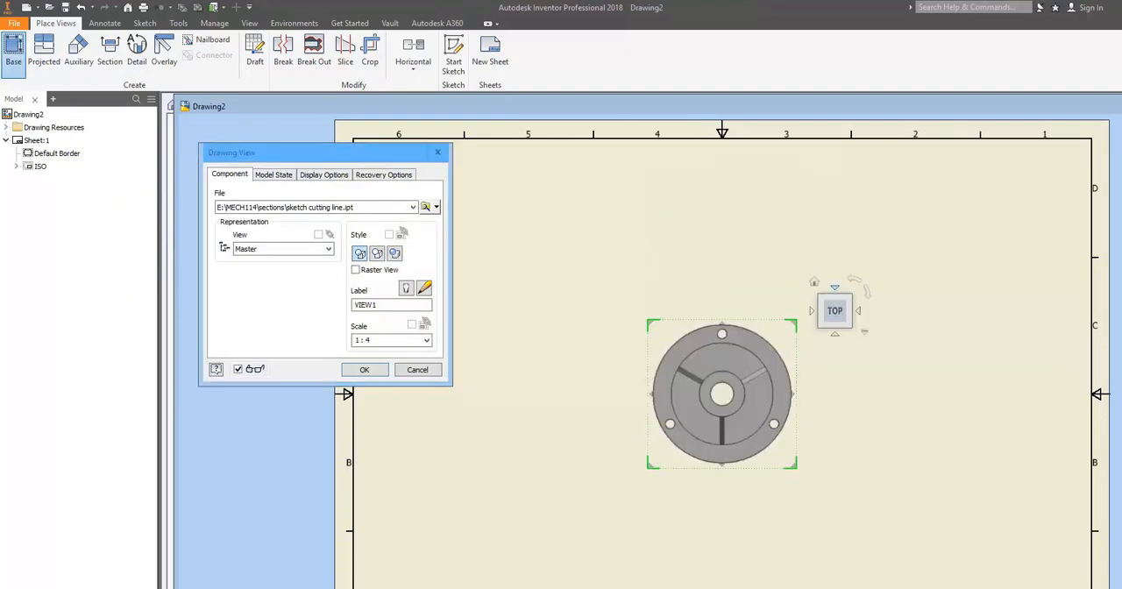
left_click(867, 294)
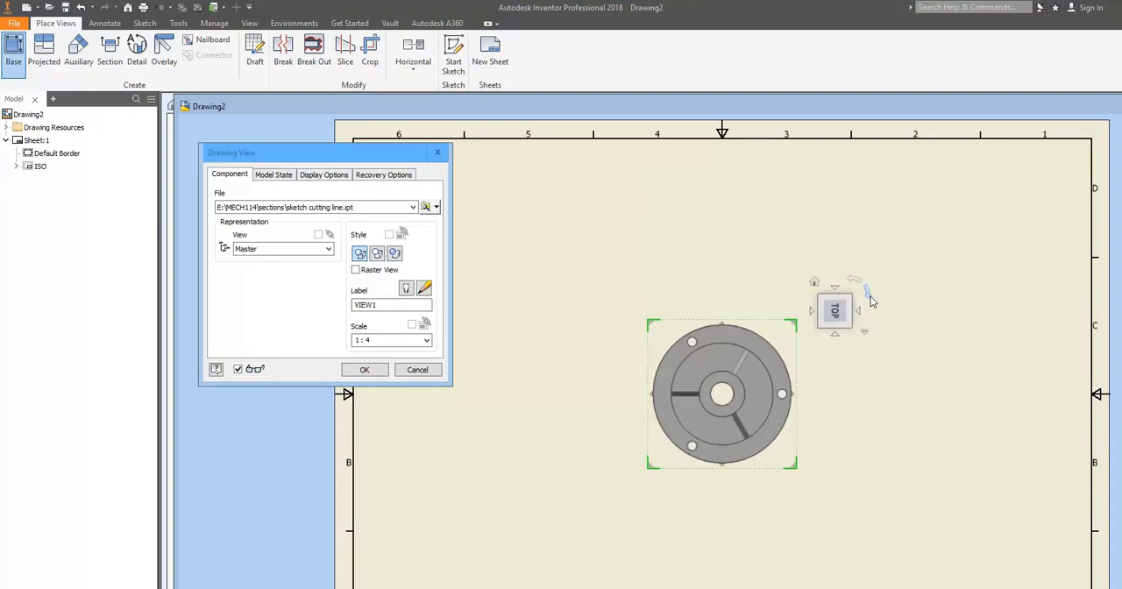
left_click(868, 265)
left_click(869, 268)
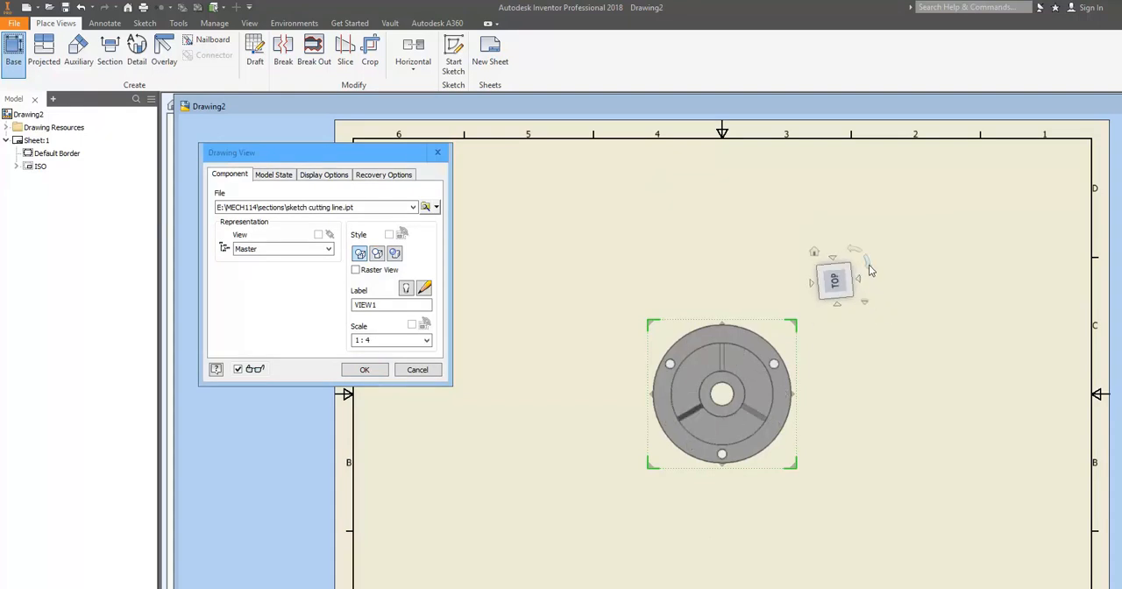
left_click_drag(759, 424, 762, 493)
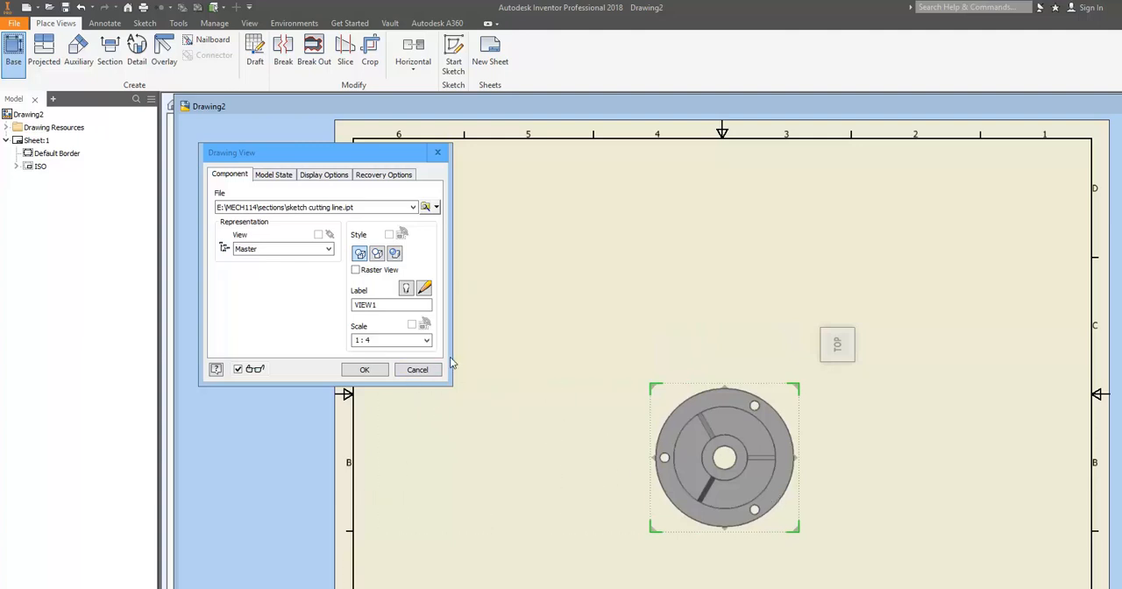
Step: Set the base view's scale to 1:4 and place the view on the sheet
left_click(426, 340)
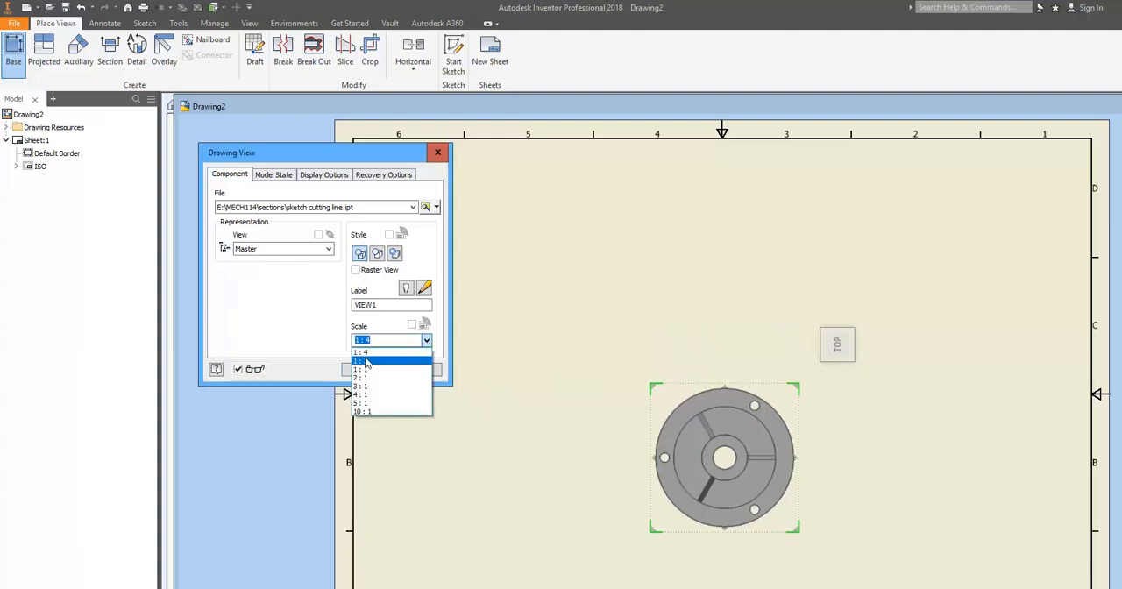
left_click(368, 361)
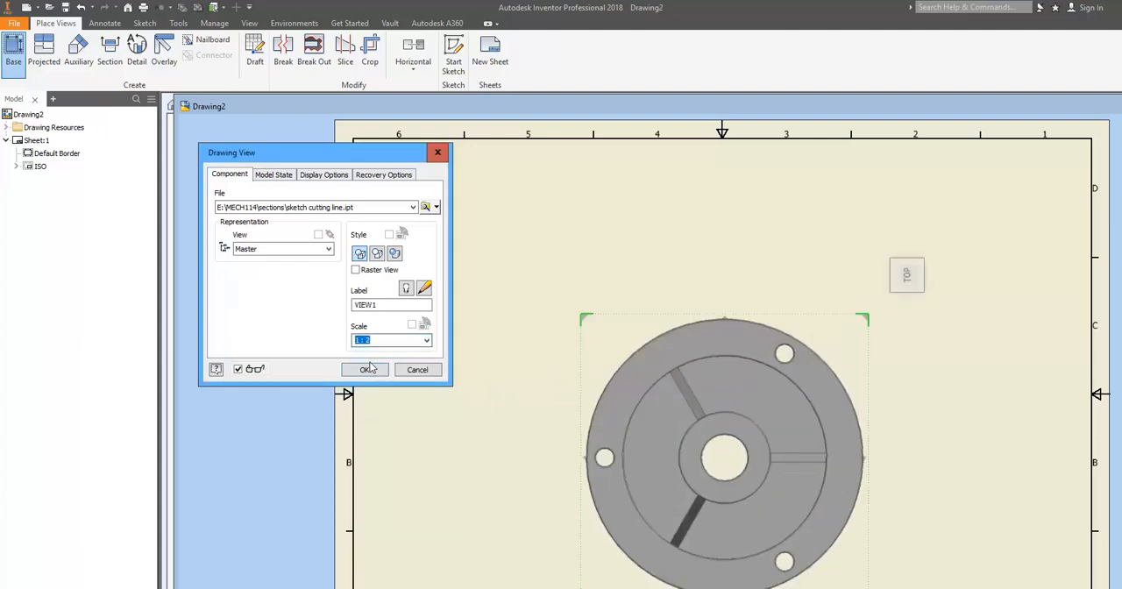
left_click(427, 341)
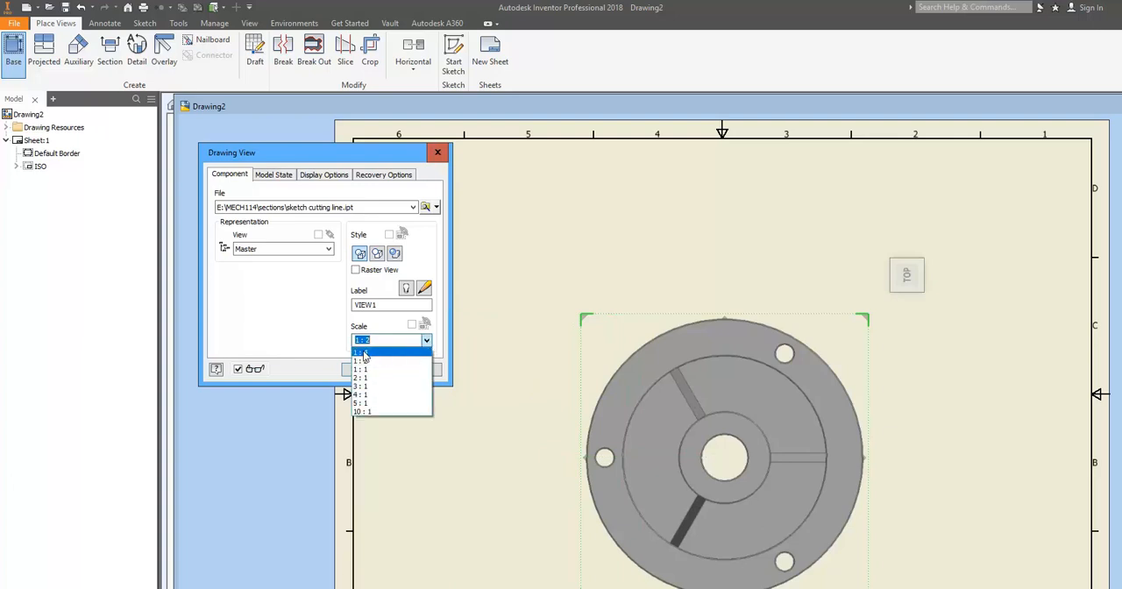
left_click(366, 353)
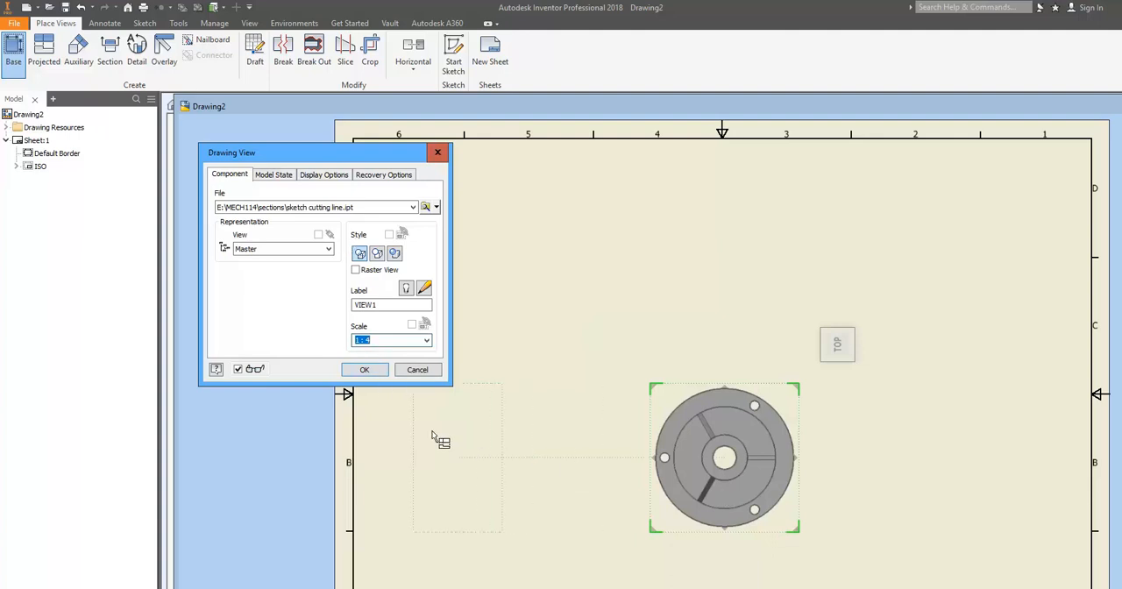
left_click(359, 372)
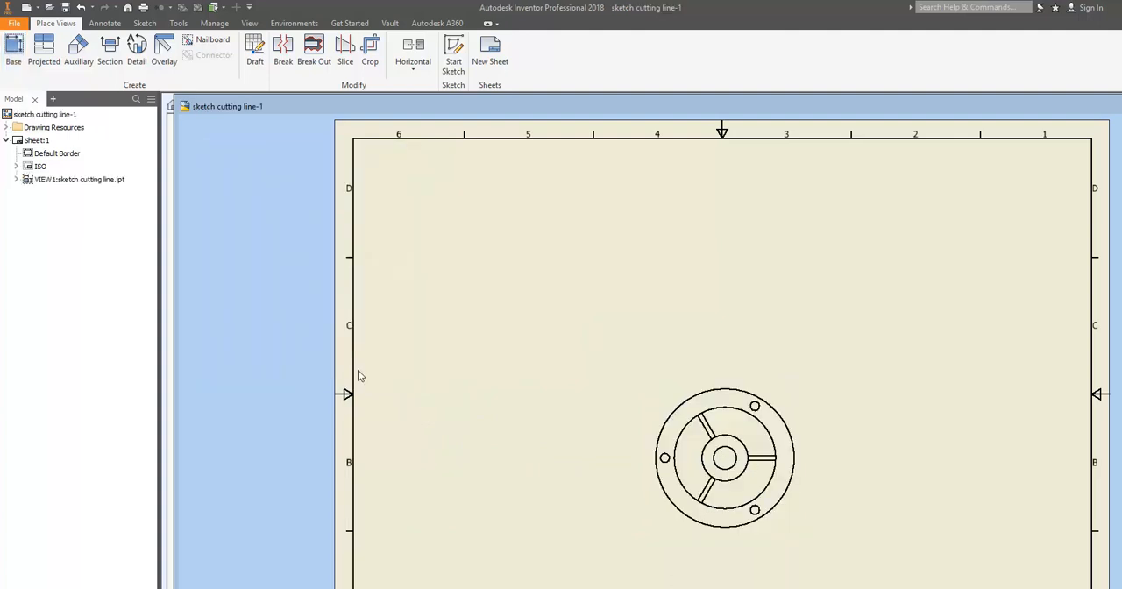
Step: Start a sketch attached to the placed top view of the flange
mouse_move(536, 401)
middle_mouse_down()
mouse_move(328, 335)
mouse_move(382, 305)
middle_mouse_up()
scroll(471, 351, "down", 5)
scroll(471, 352, "up", 2)
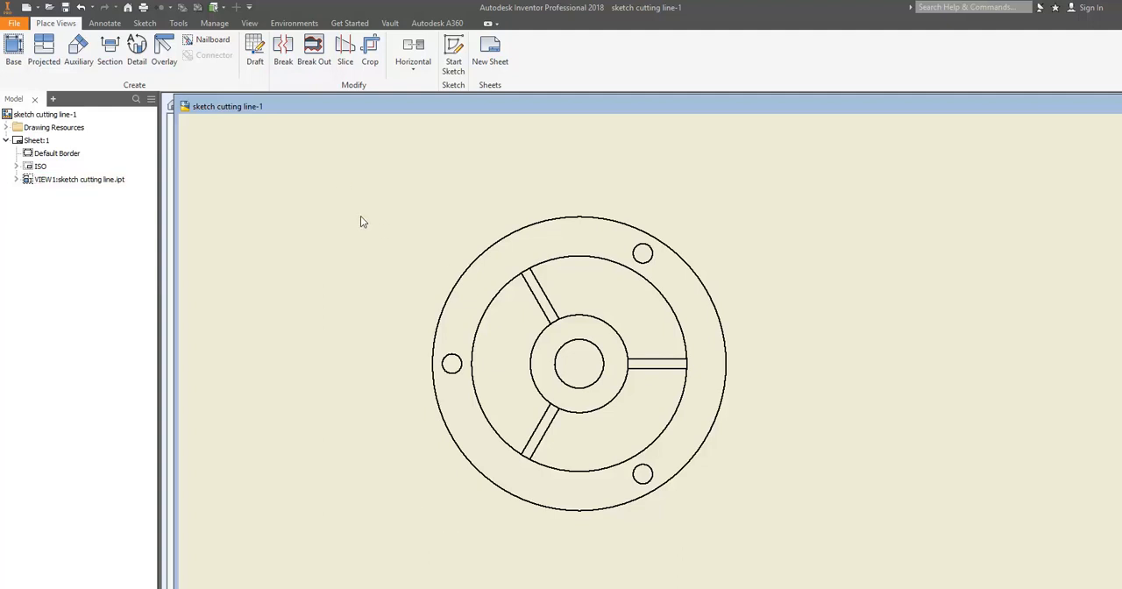
left_click(439, 260)
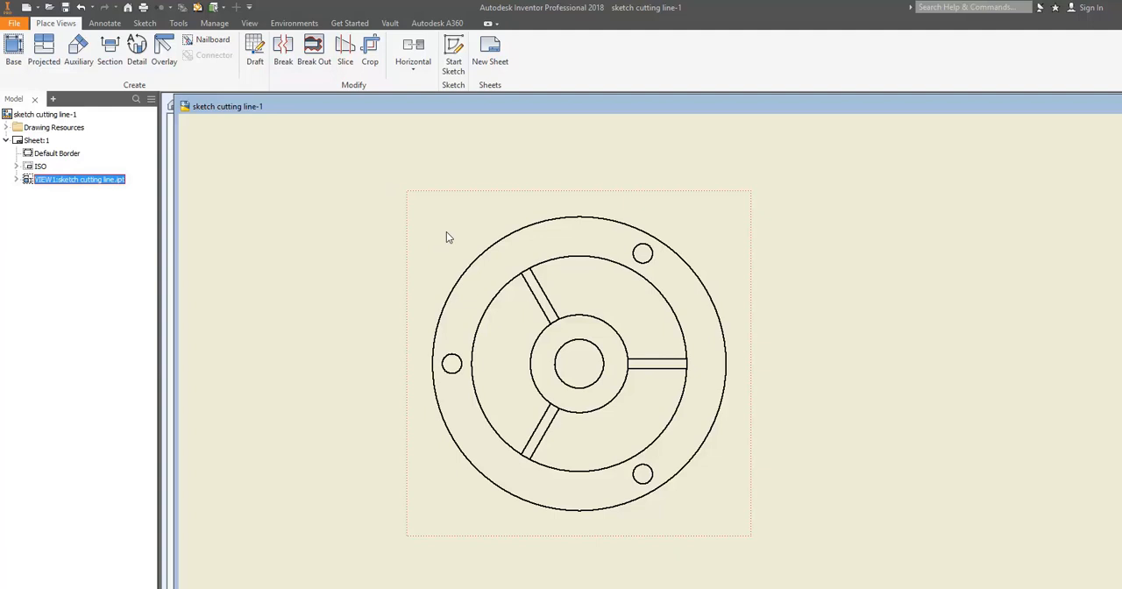
left_click(455, 55)
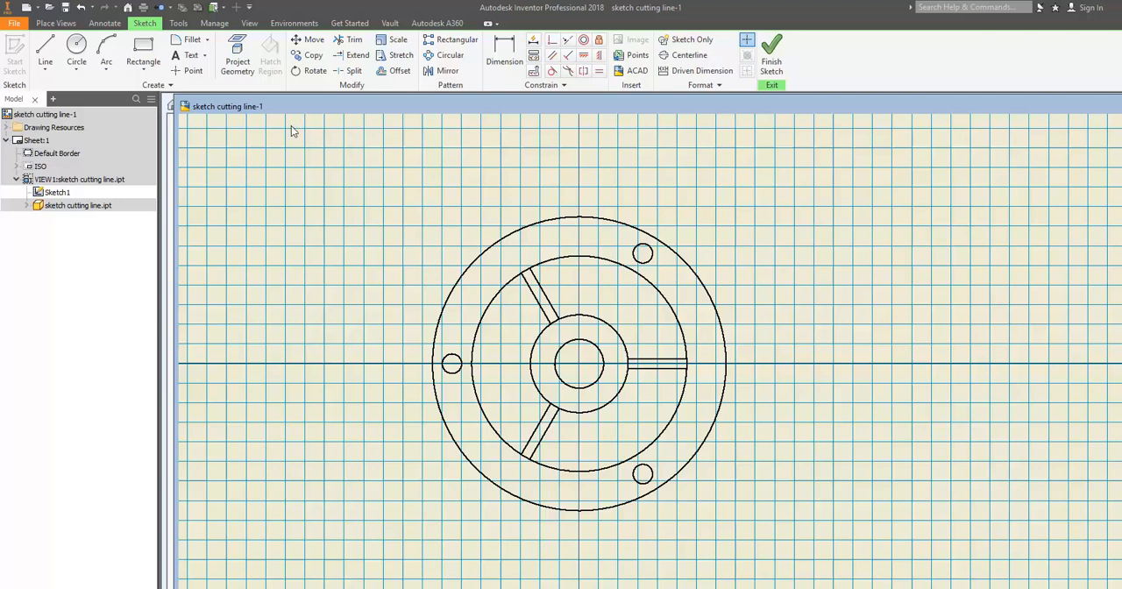
Step: Project all edges of the top view into the sketch with Project Geometry
left_click(237, 51)
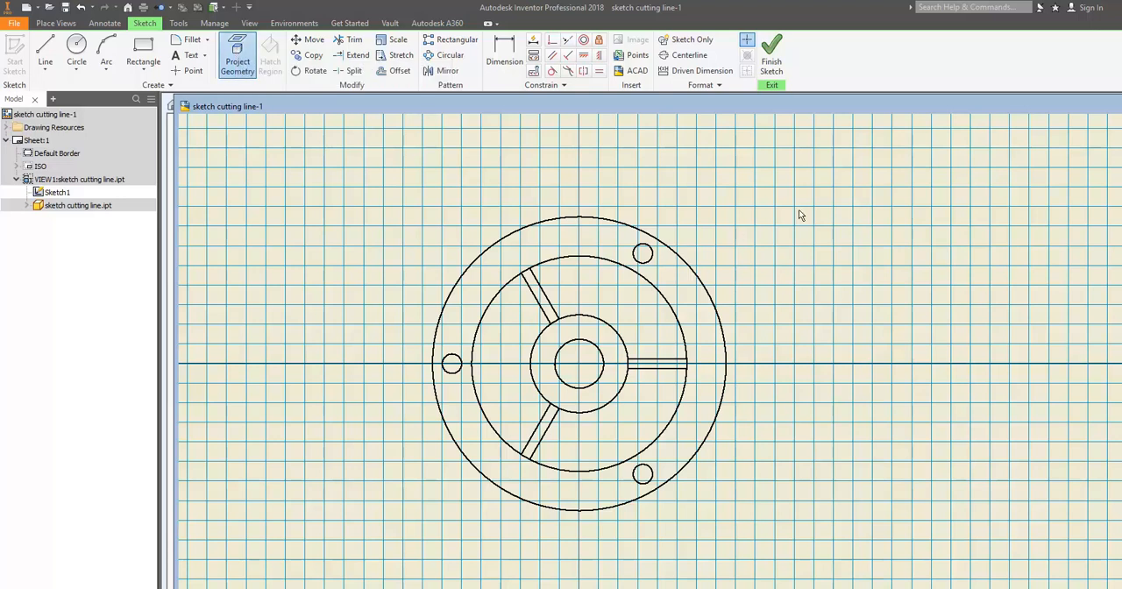
mouse_move(772, 184)
left_mouse_down()
mouse_move(649, 219)
mouse_move(497, 321)
mouse_move(416, 547)
left_mouse_up()
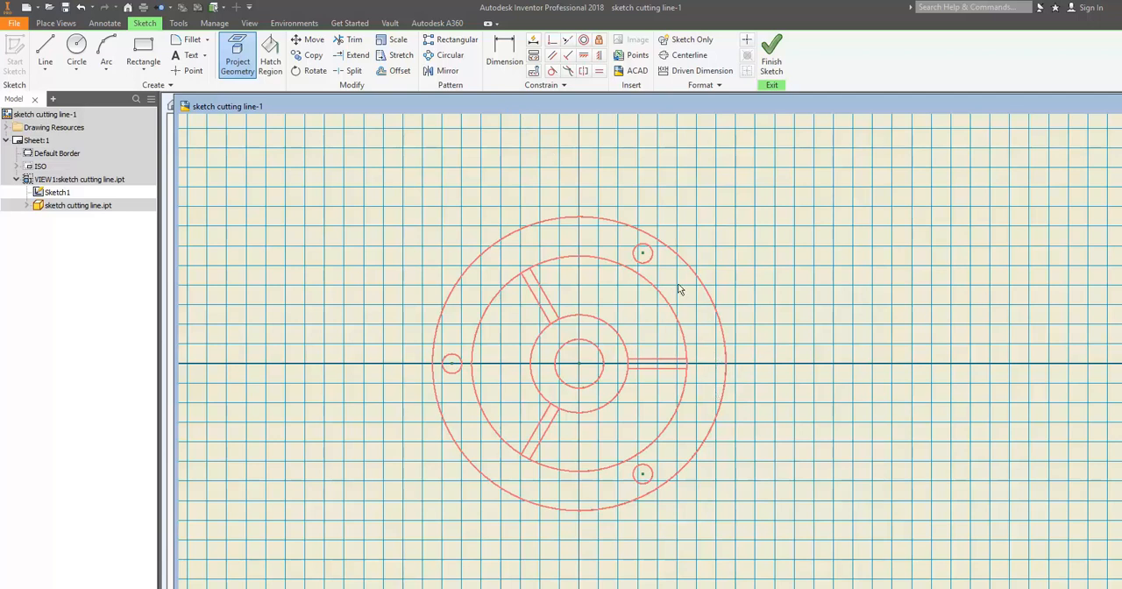
middle_click_drag(704, 190, 715, 253)
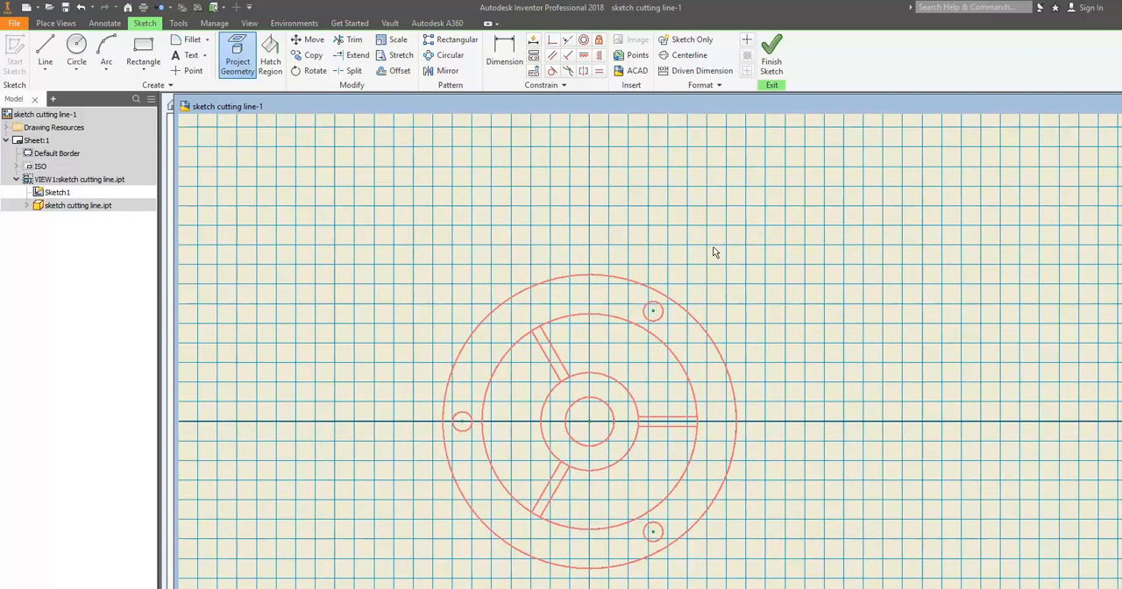
middle_click_drag(727, 271, 724, 233)
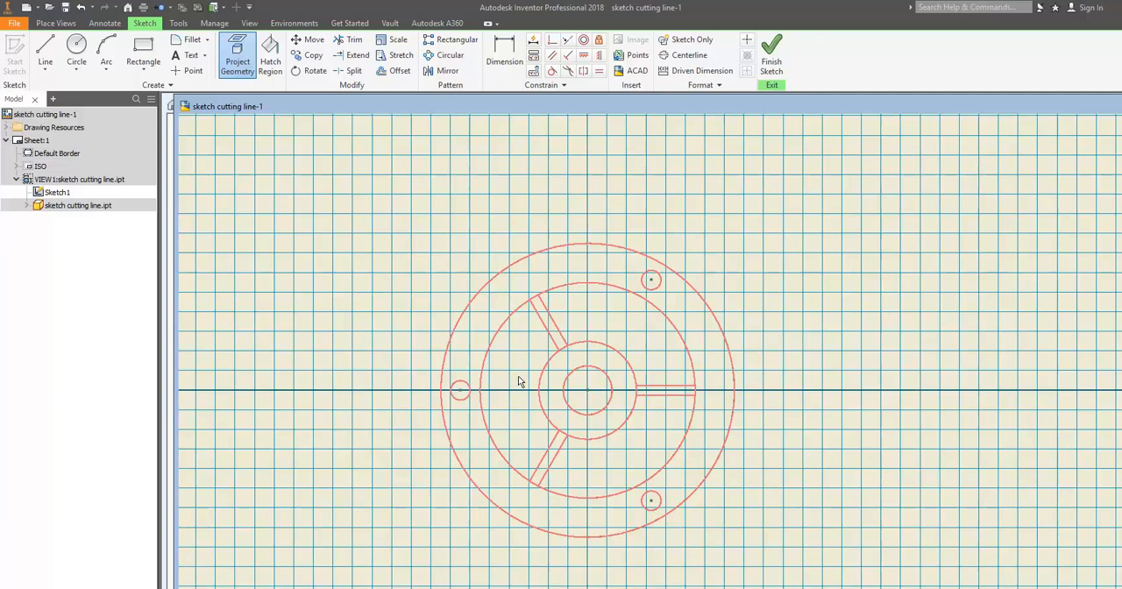
Step: Sketch a circle of about 232 mm diameter centred on the flange, just outside the inner ring edge
left_click(79, 48)
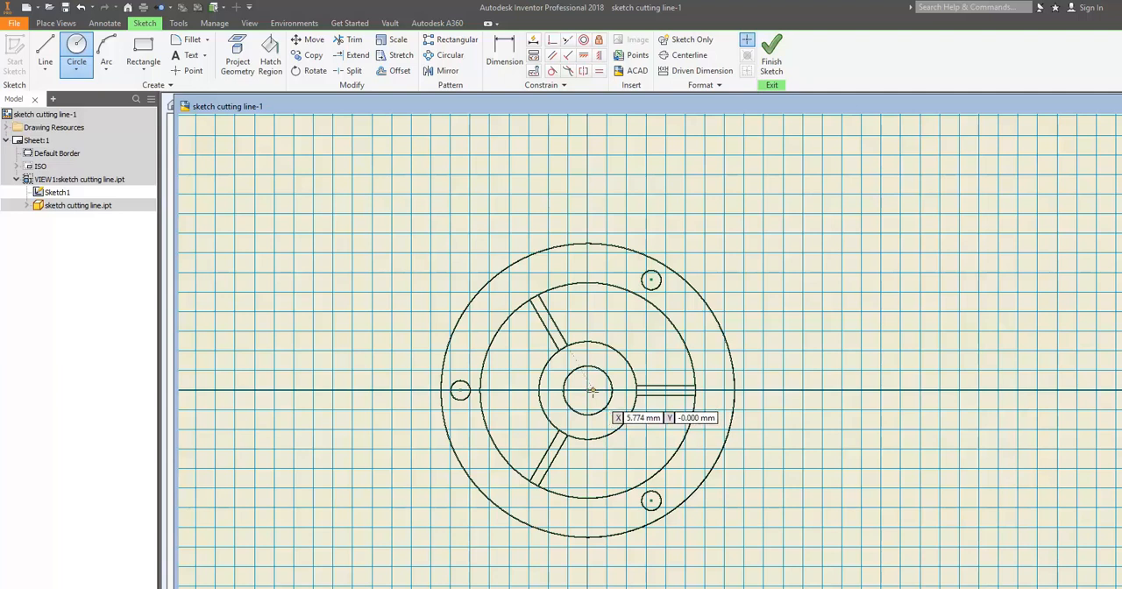
left_click(587, 390)
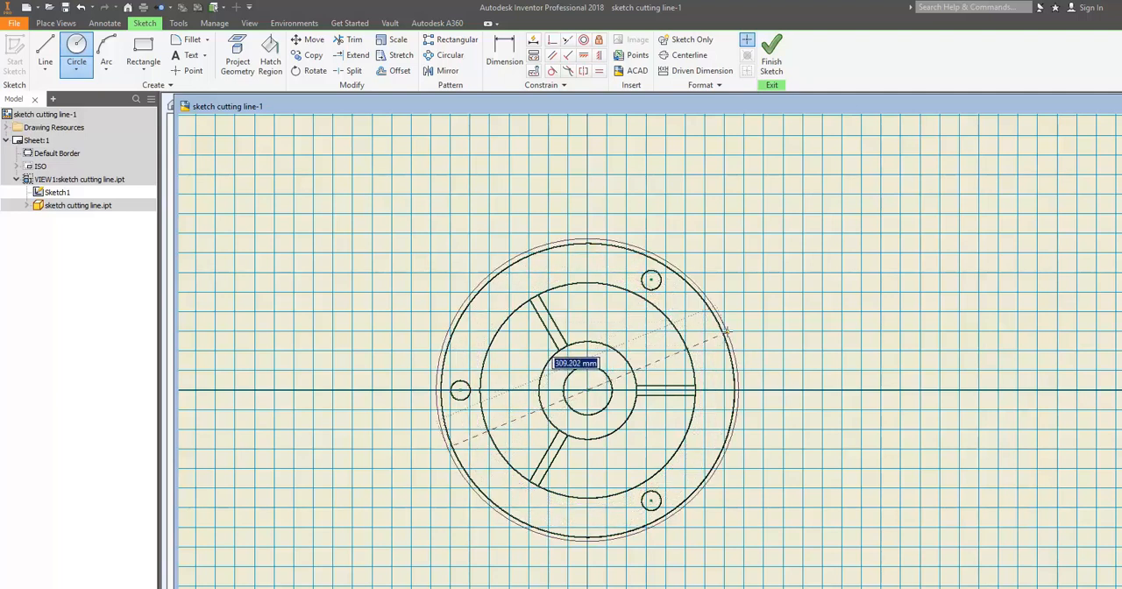
scroll(714, 331, "up", 2)
scroll(715, 332, "down", 5)
scroll(714, 333, "up", 2)
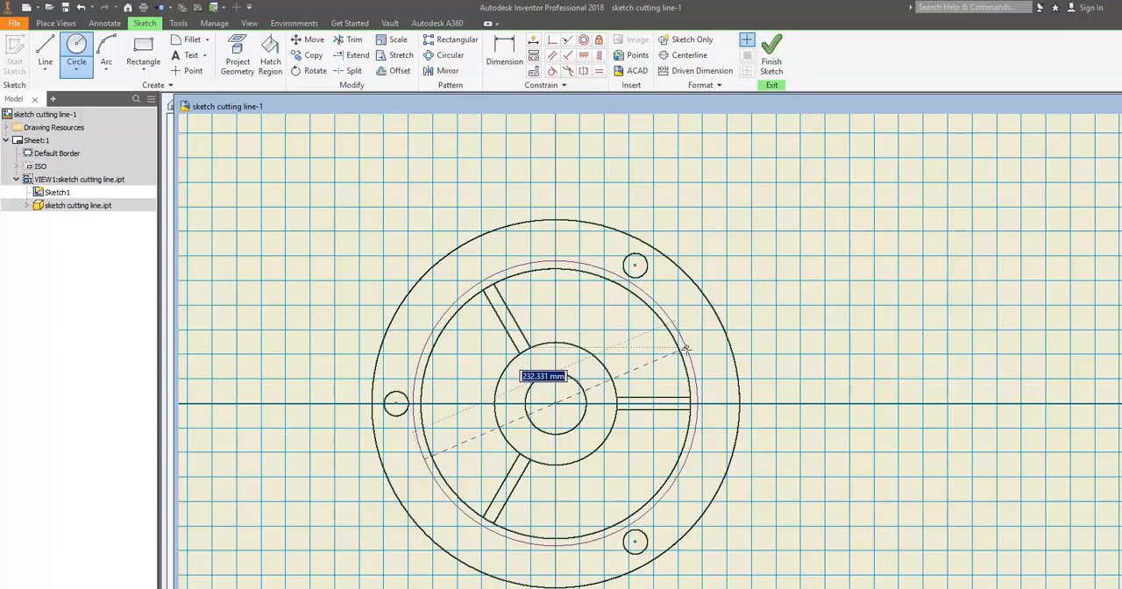
left_click(685, 349)
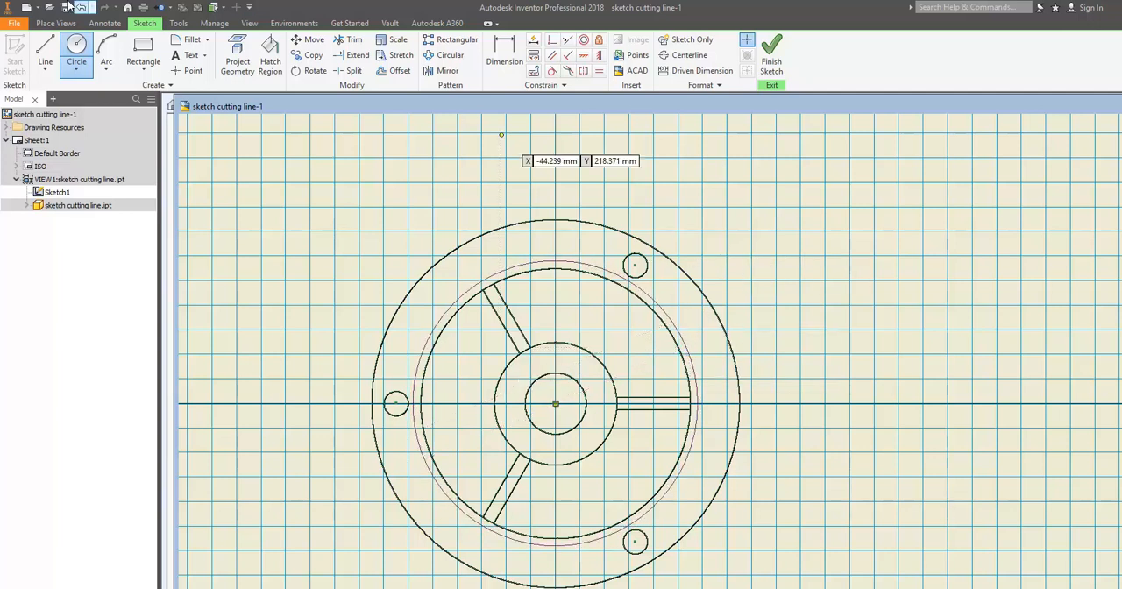
Step: Draw a line from the flange centre through the lower-right bolt hole's centre, ending outside the outer edge
left_click(42, 55)
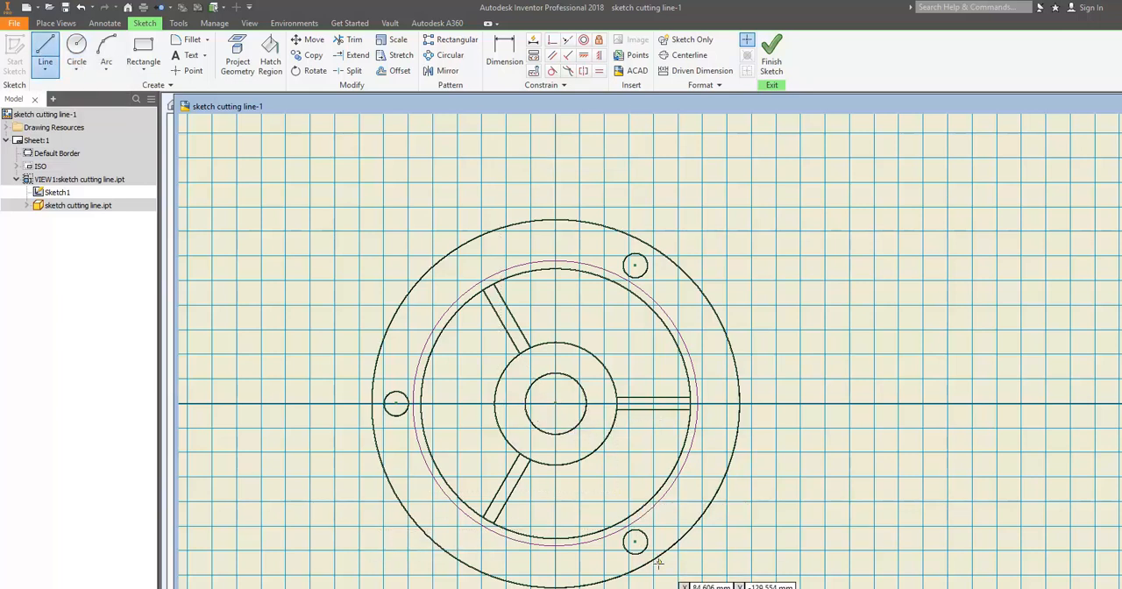
middle_click_drag(607, 509, 579, 451)
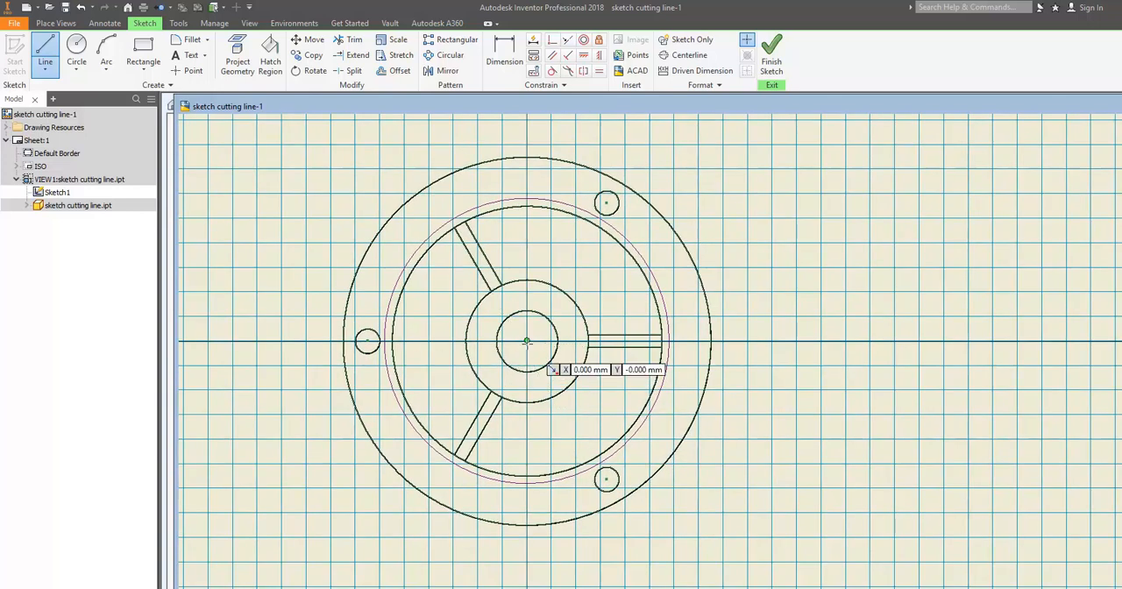
left_click(527, 342)
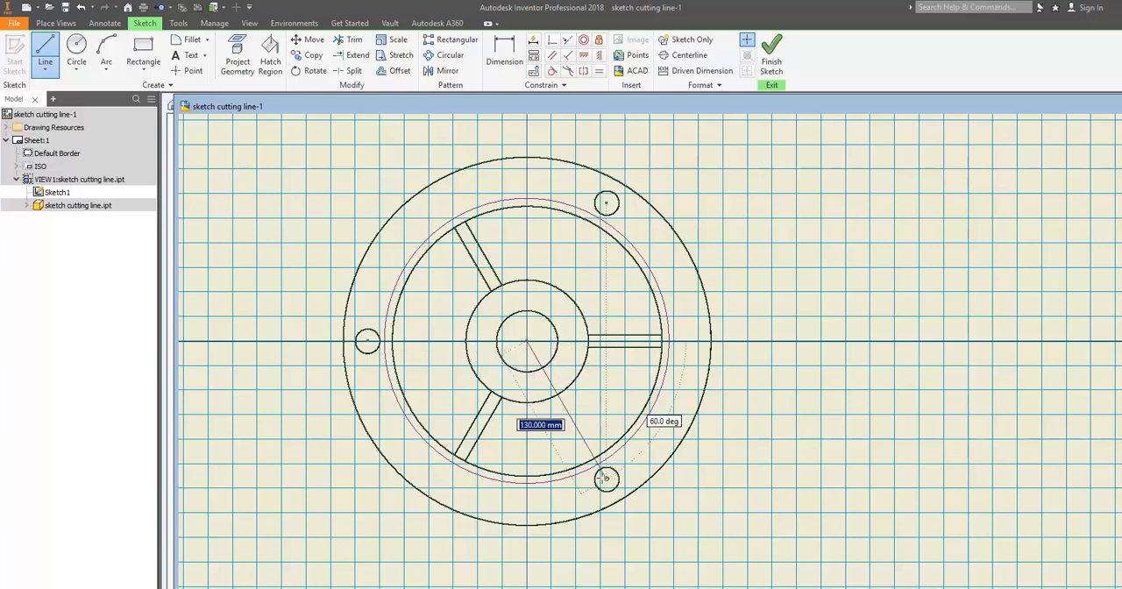
left_click(639, 534)
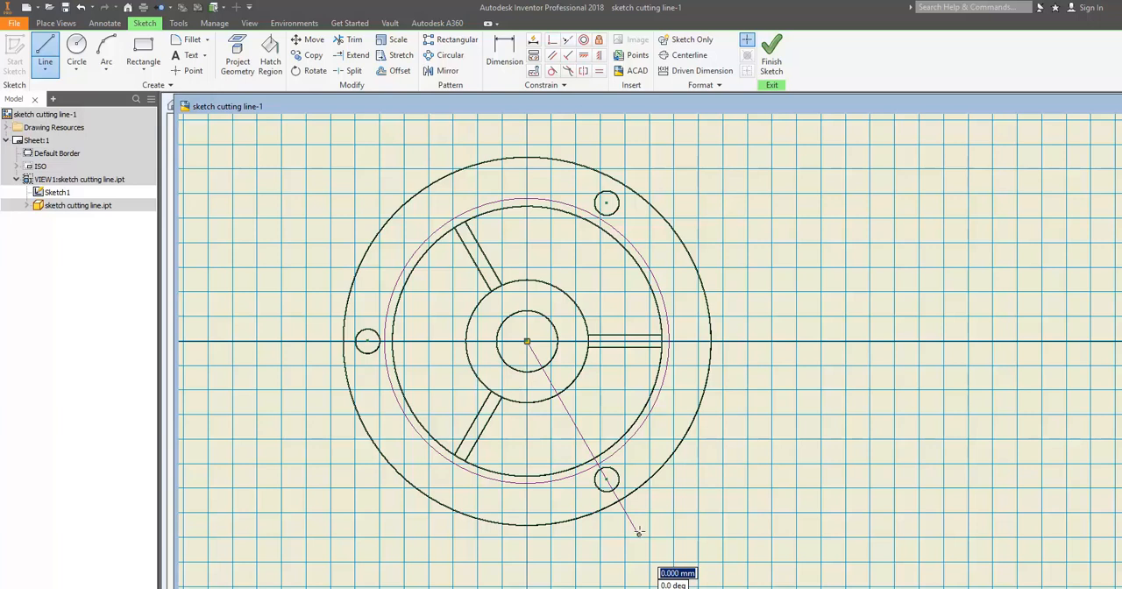
left_click(639, 532)
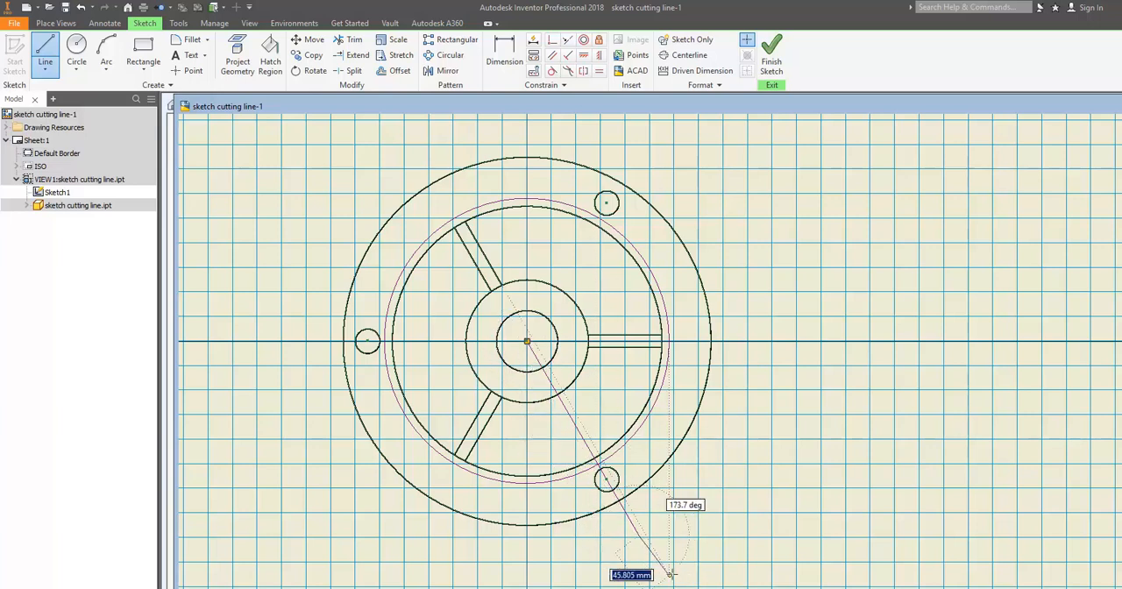
Step: Draw a line about 160 mm long from the flange centre along the lower-left rib, parallel to the rib's edges, ending past the sketched circle
key("Escape")
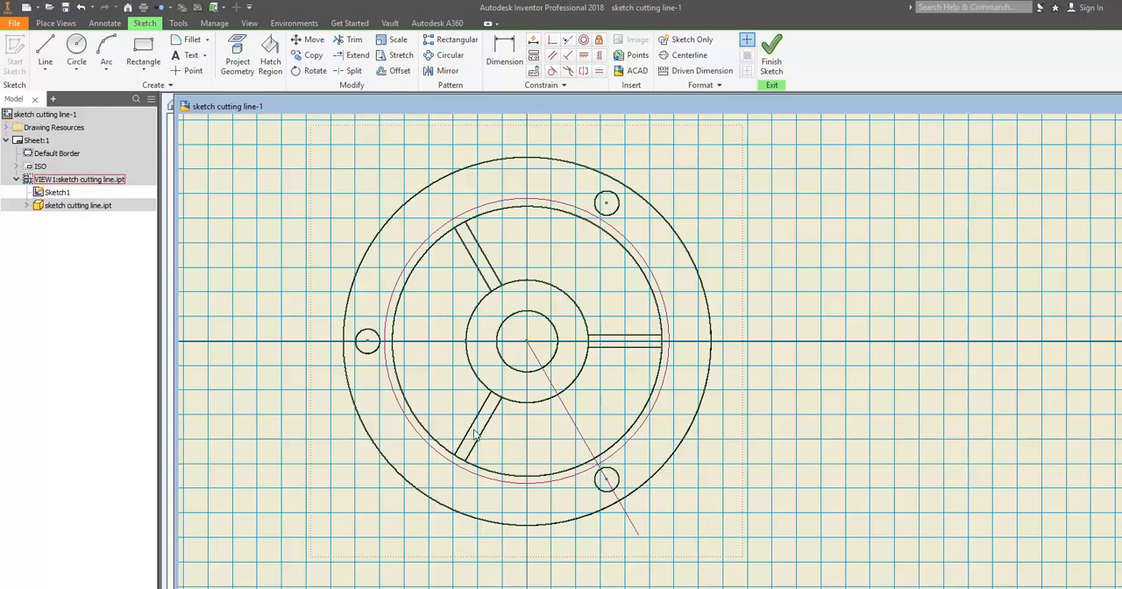
left_click(45, 53)
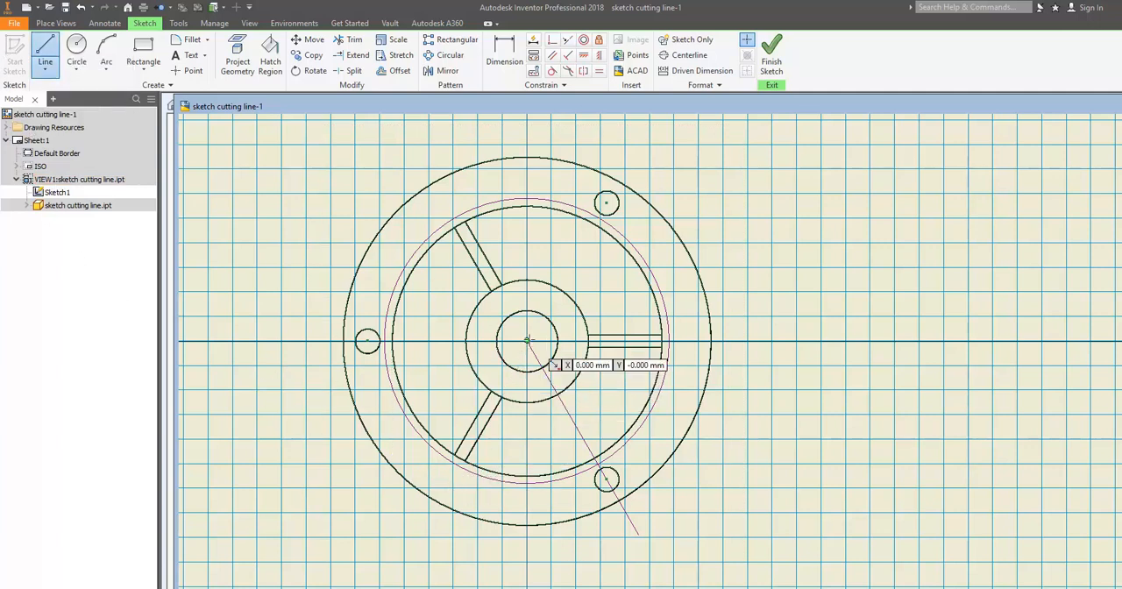
left_click(526, 340)
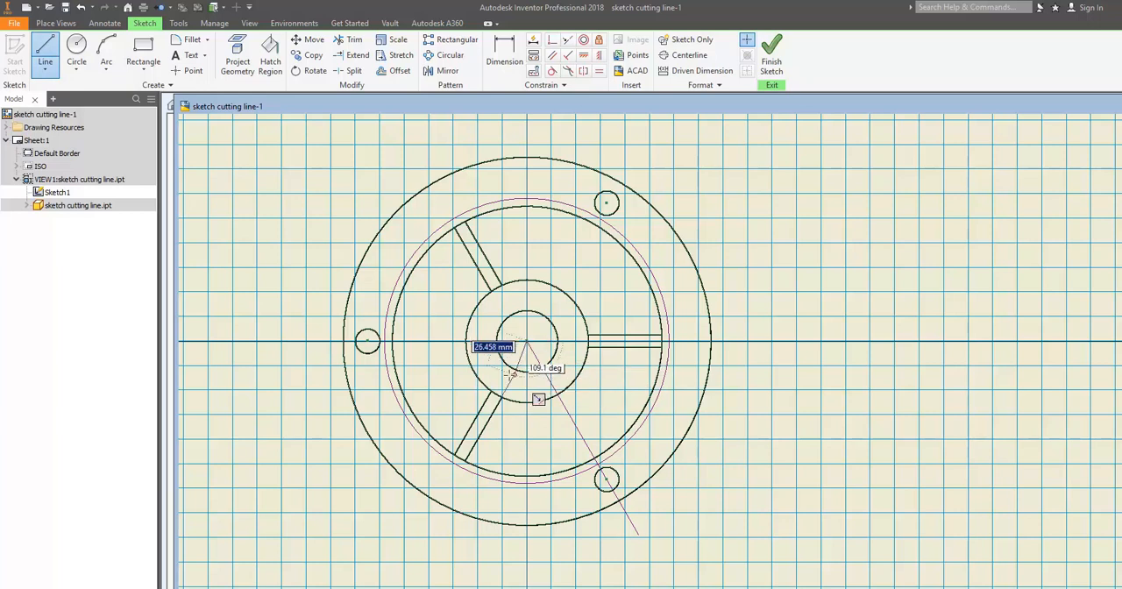
left_click(427, 508)
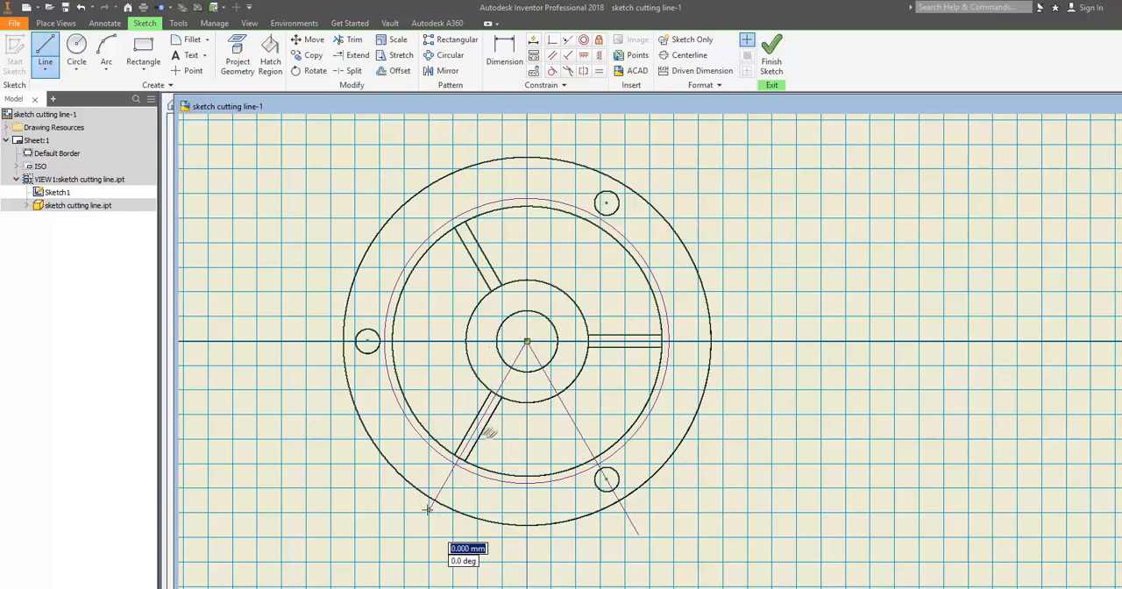
key("Escape")
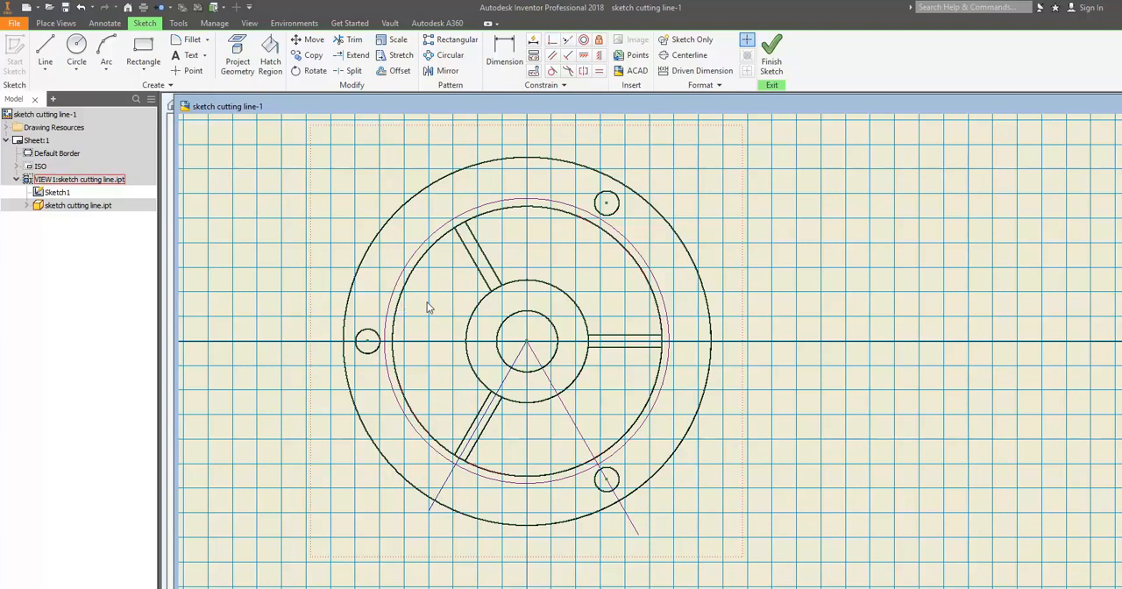
Step: Draw a horizontal line from the flange centre through the left bolt hole's centre, ending outside the outer edge
left_click(41, 50)
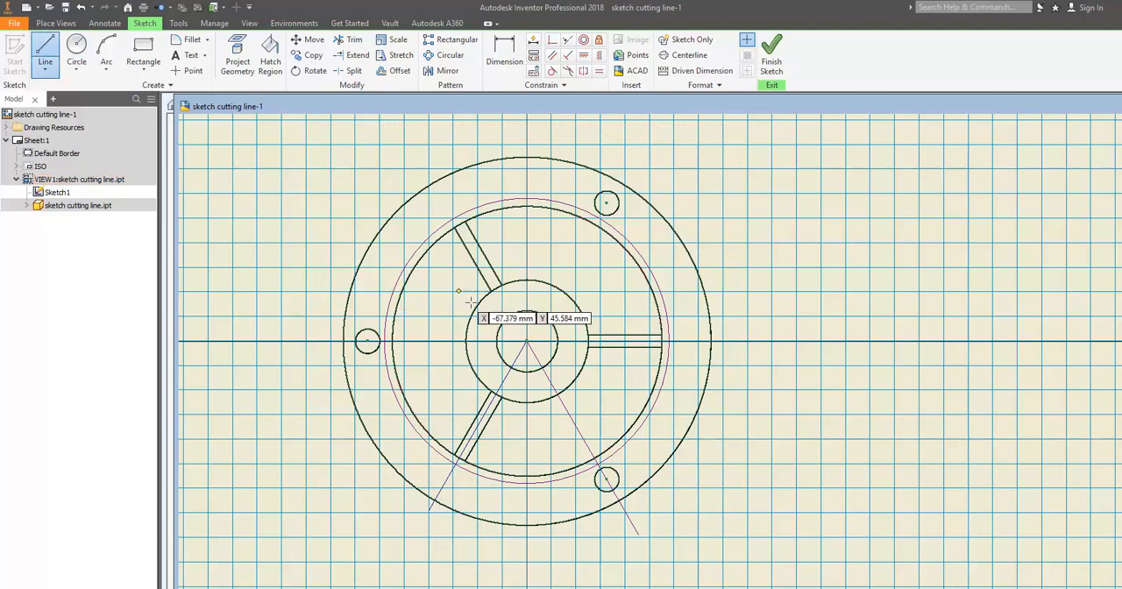
left_click(526, 341)
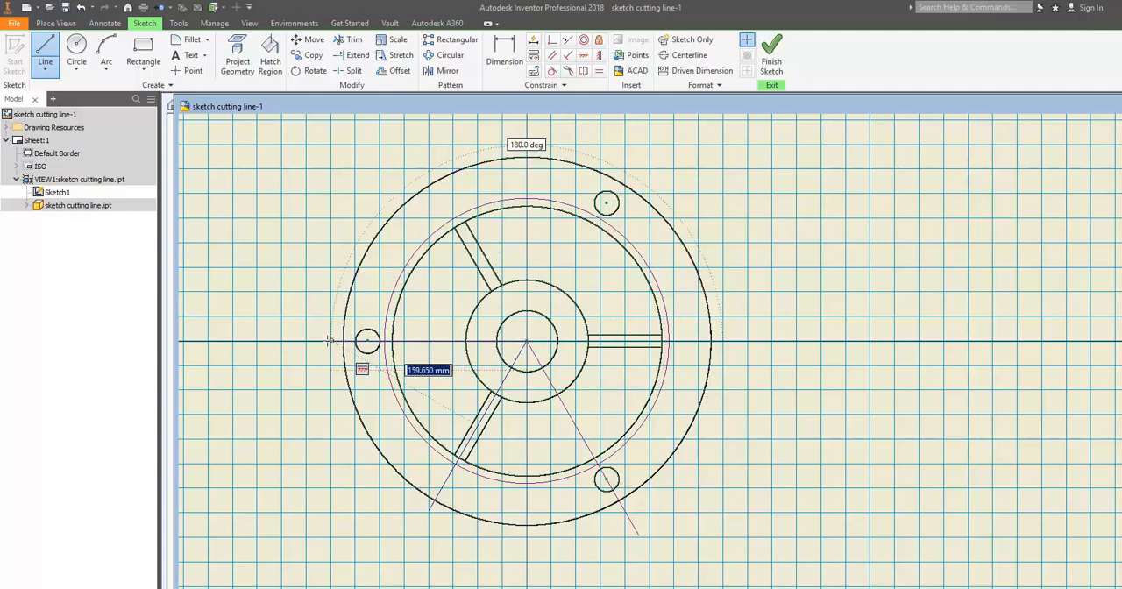
left_click(290, 340)
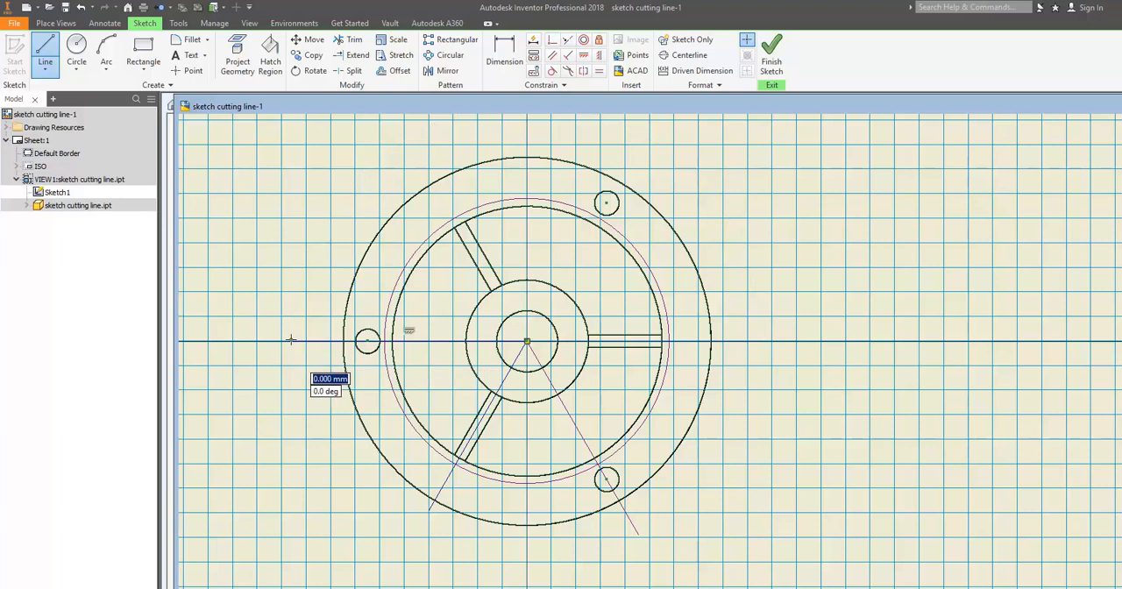
key("Escape")
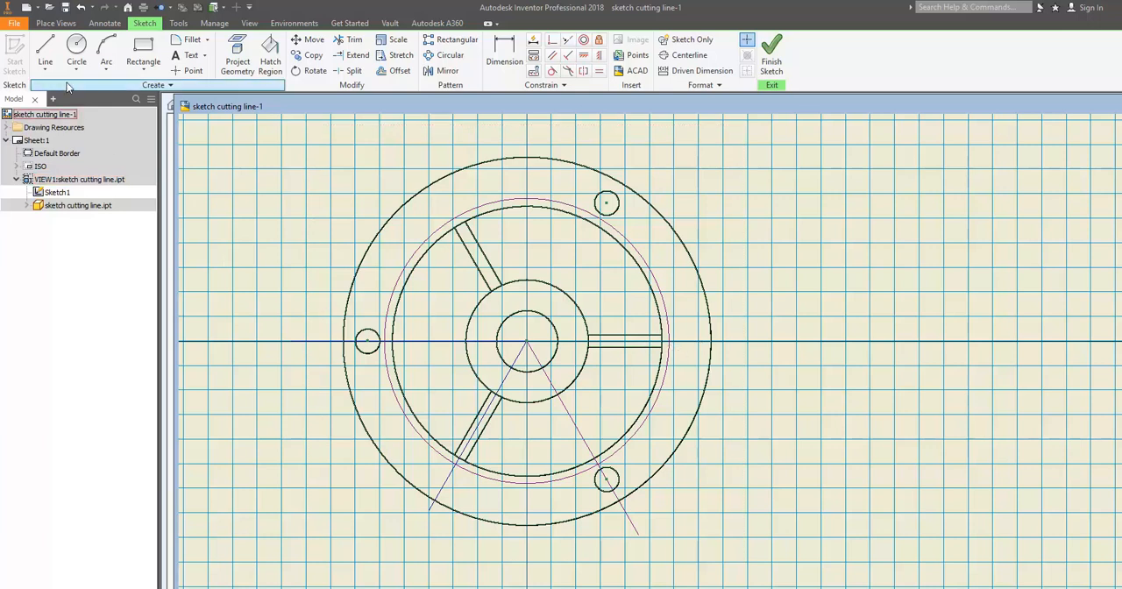
Step: Draw a horizontal line from the flange centre along the right rib, ending just outside the sketched circle
left_click(45, 54)
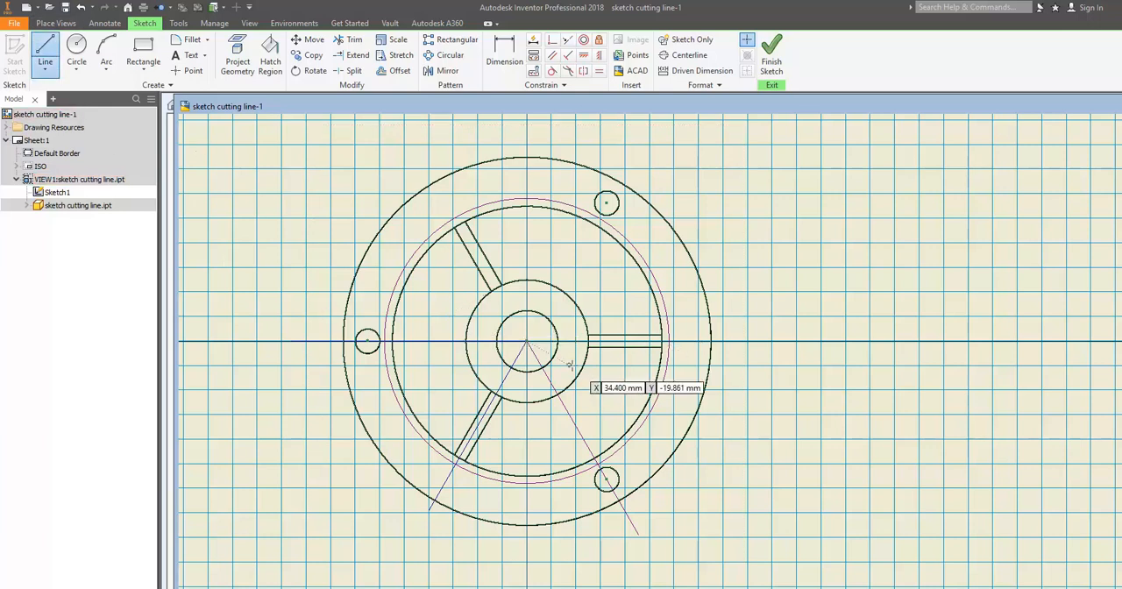
left_click(526, 341)
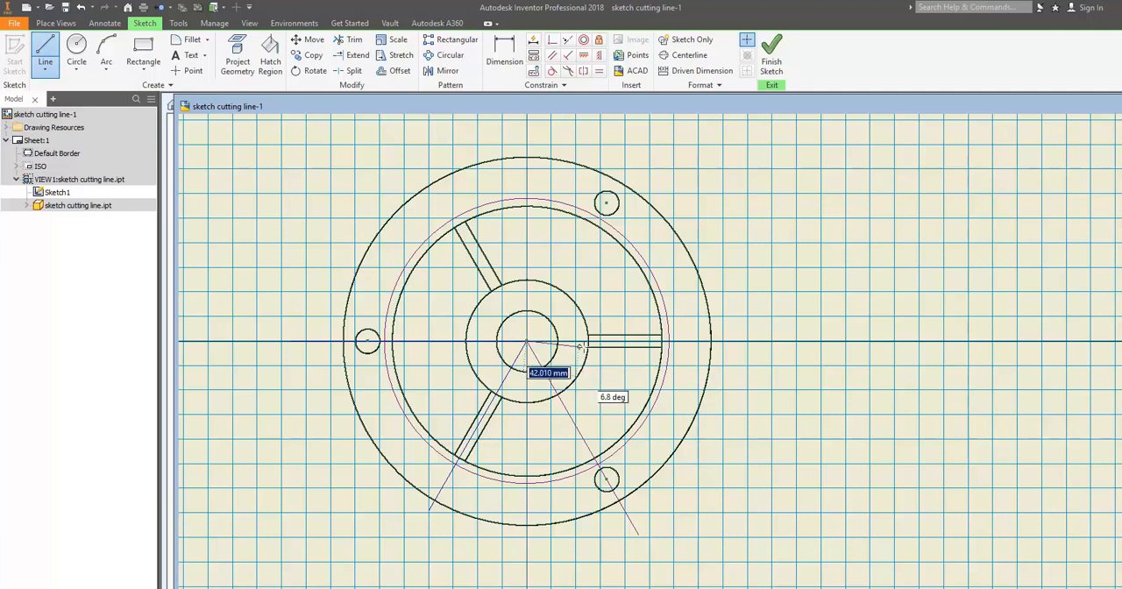
left_click(689, 341)
key("Escape")
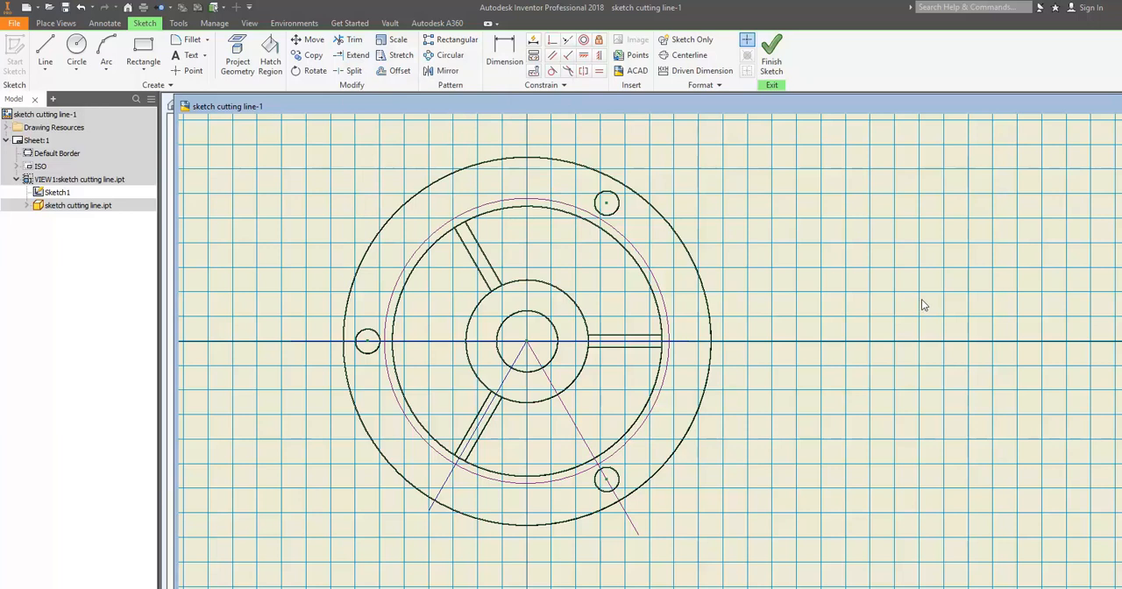
Step: Trim away the upper half of the sketched circle and the part of the lower-right line that lies inside it
left_click(345, 41)
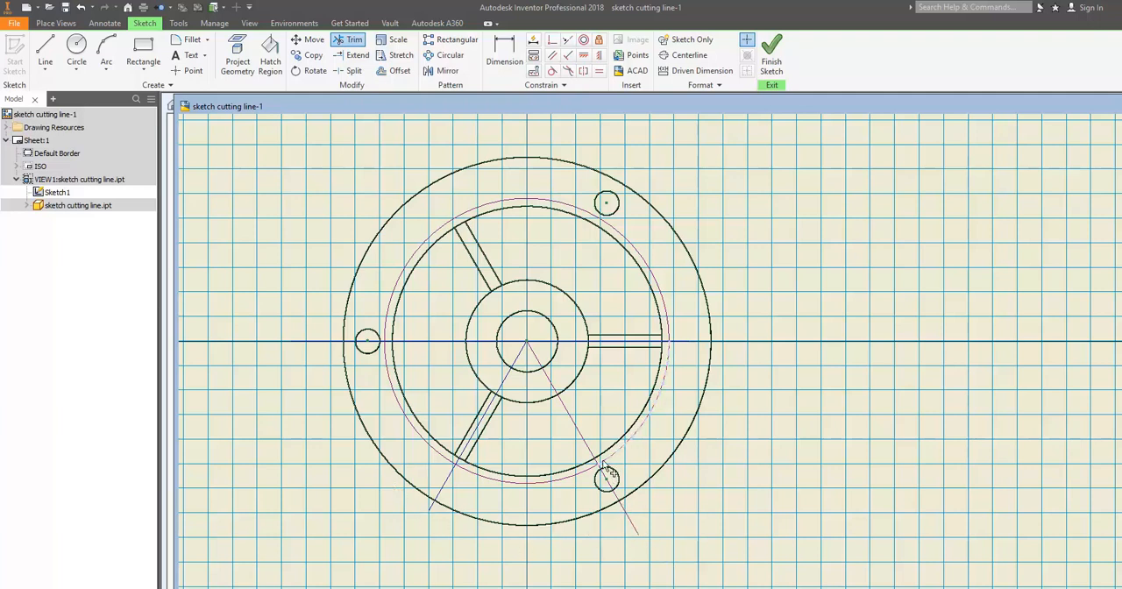
left_click(671, 333)
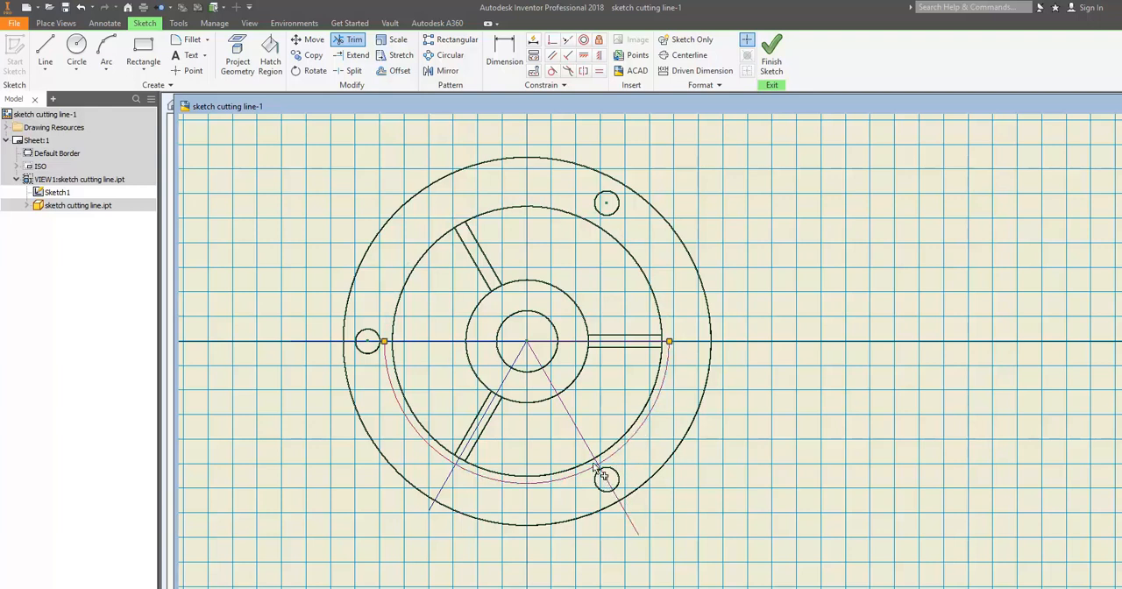
left_click(533, 353)
left_click(550, 380)
left_click(573, 421)
scroll(585, 465, "up", 5)
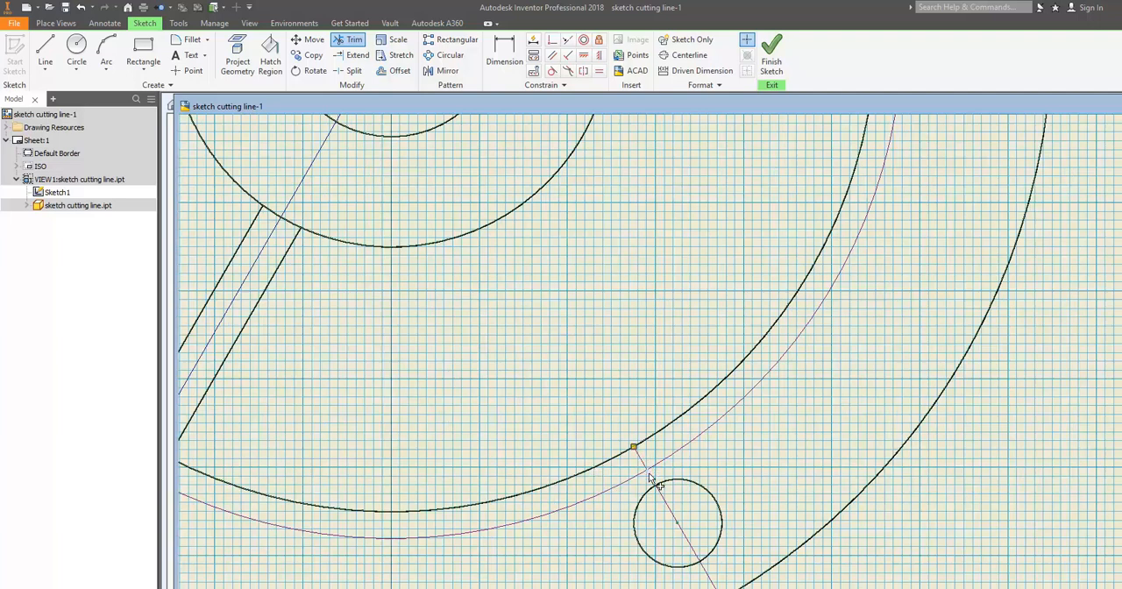
left_click(642, 455)
scroll(613, 361, "up", 5)
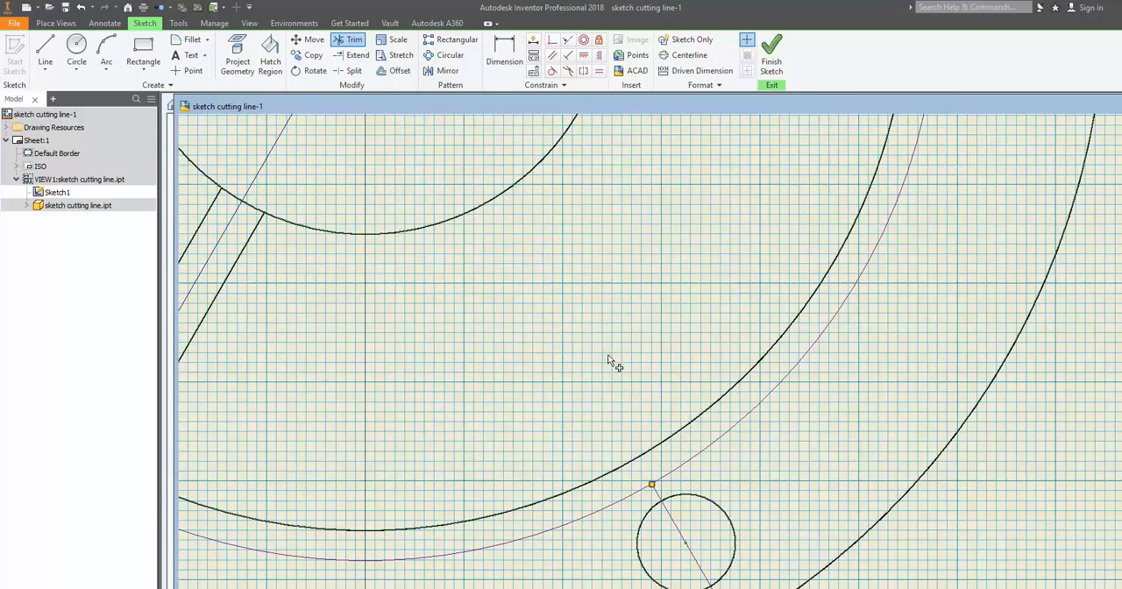
scroll(611, 376, "down", 5)
scroll(611, 375, "up", 4)
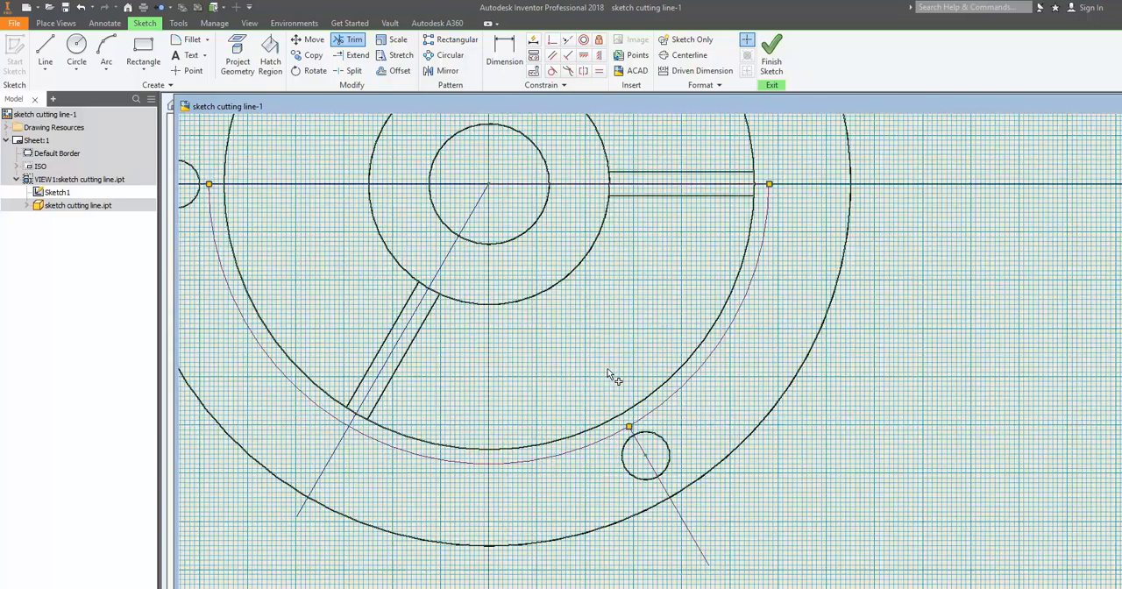
scroll(611, 375, "down", 3)
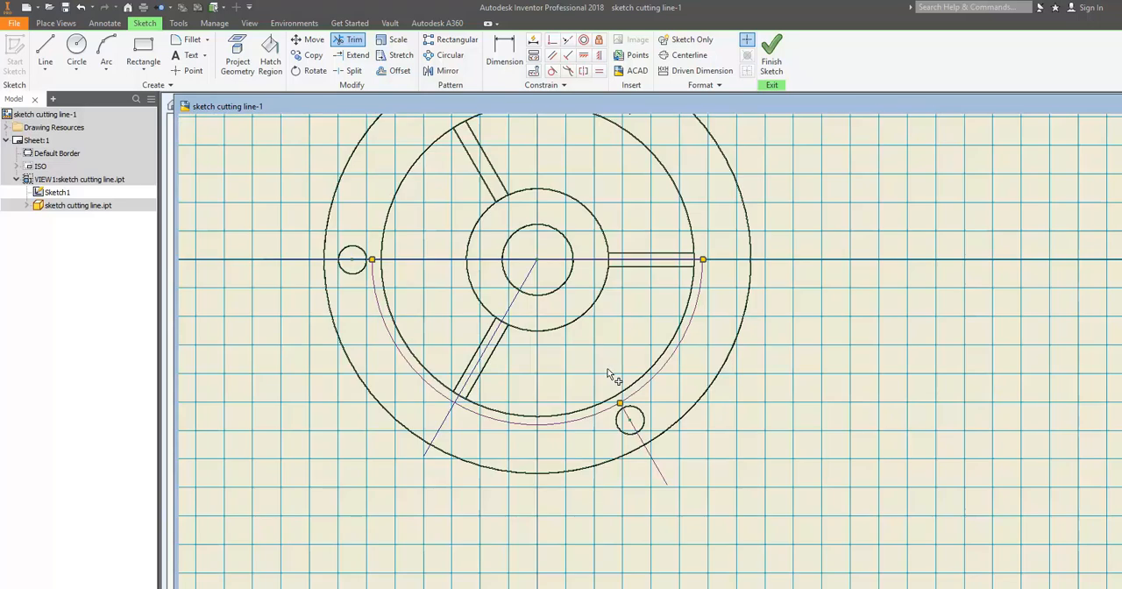
Step: Trim the left line inside the circle, the lower-left and right line overhangs and the bottom arc, and finish the sketch
left_click(566, 262)
left_click(536, 263)
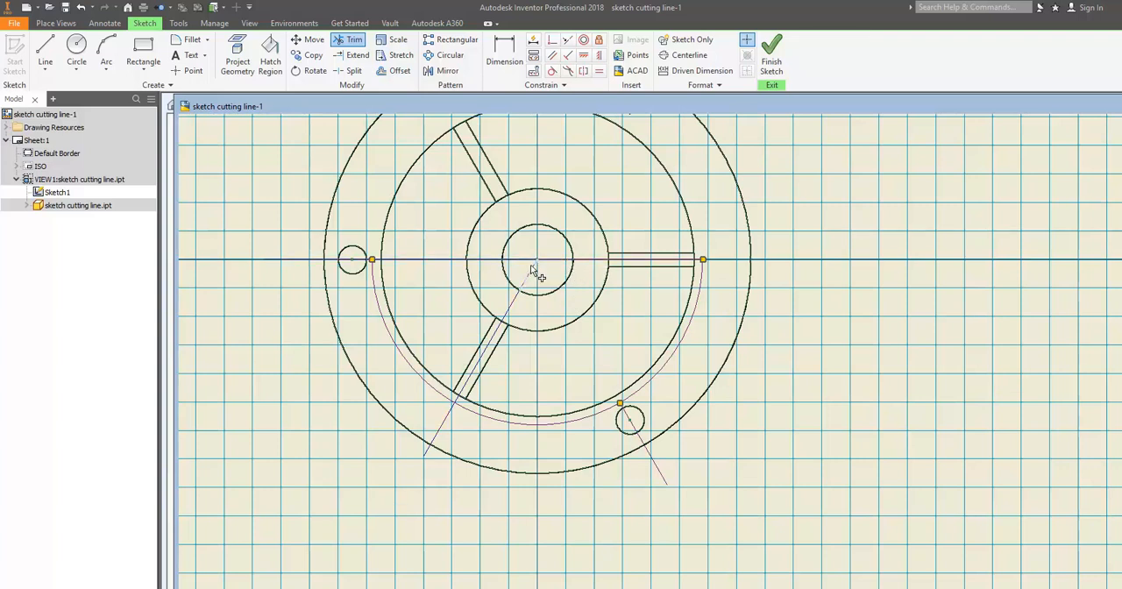
left_click(453, 419)
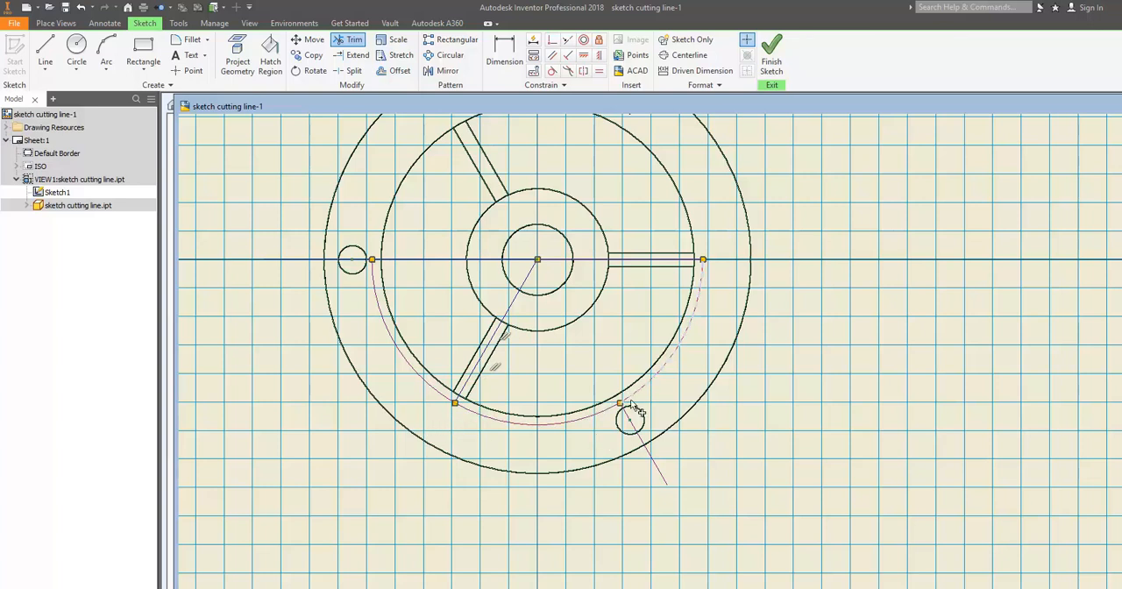
left_click(500, 425)
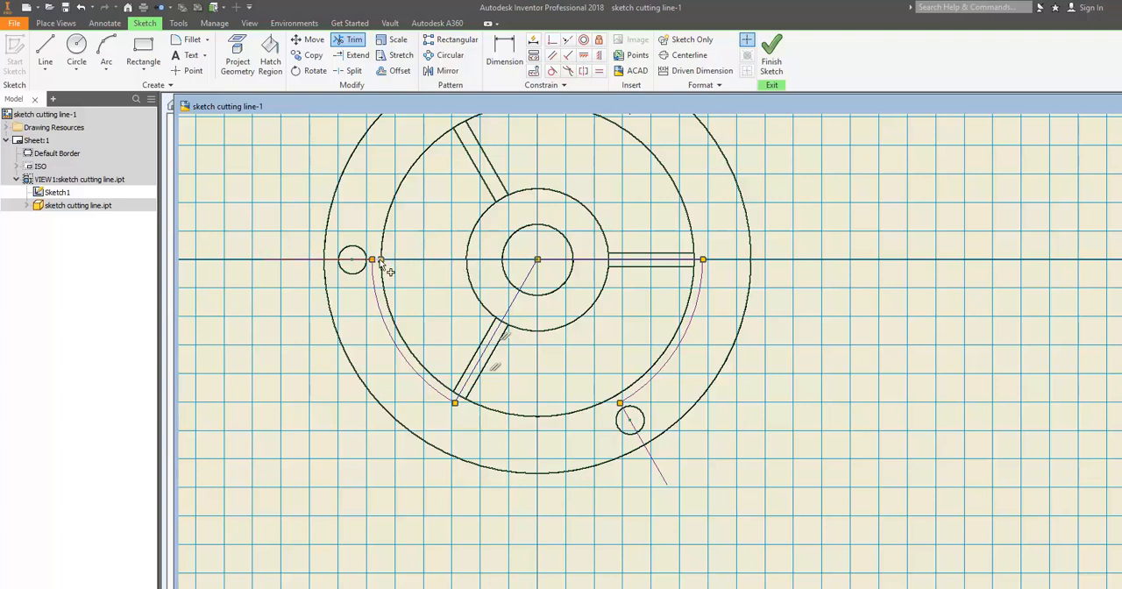
scroll(381, 263, "up", 5)
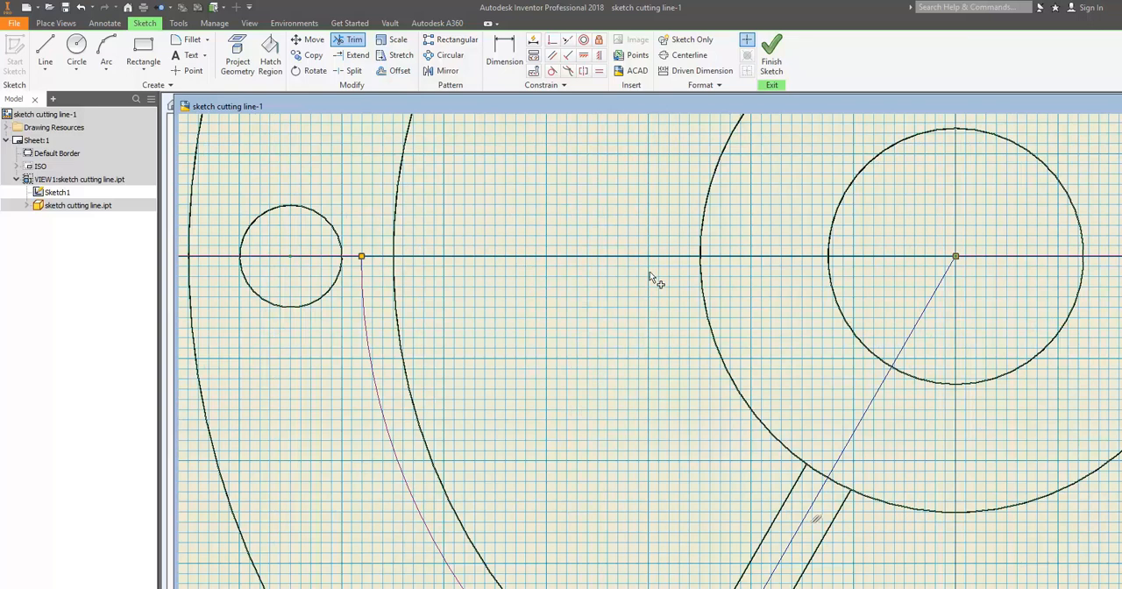
scroll(525, 300, "down", 5)
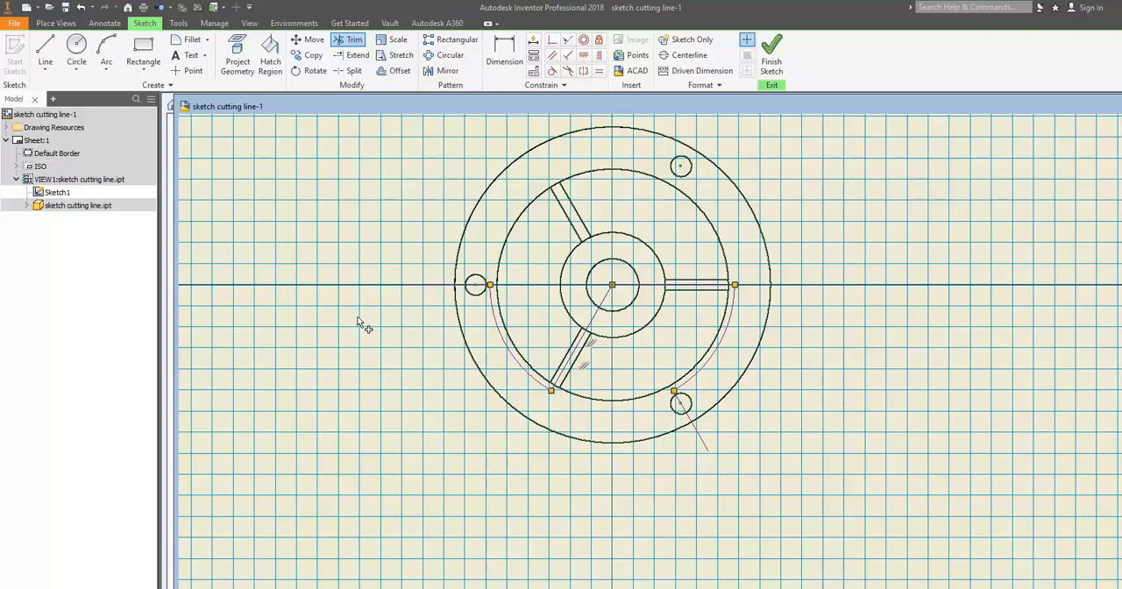
left_click(772, 55)
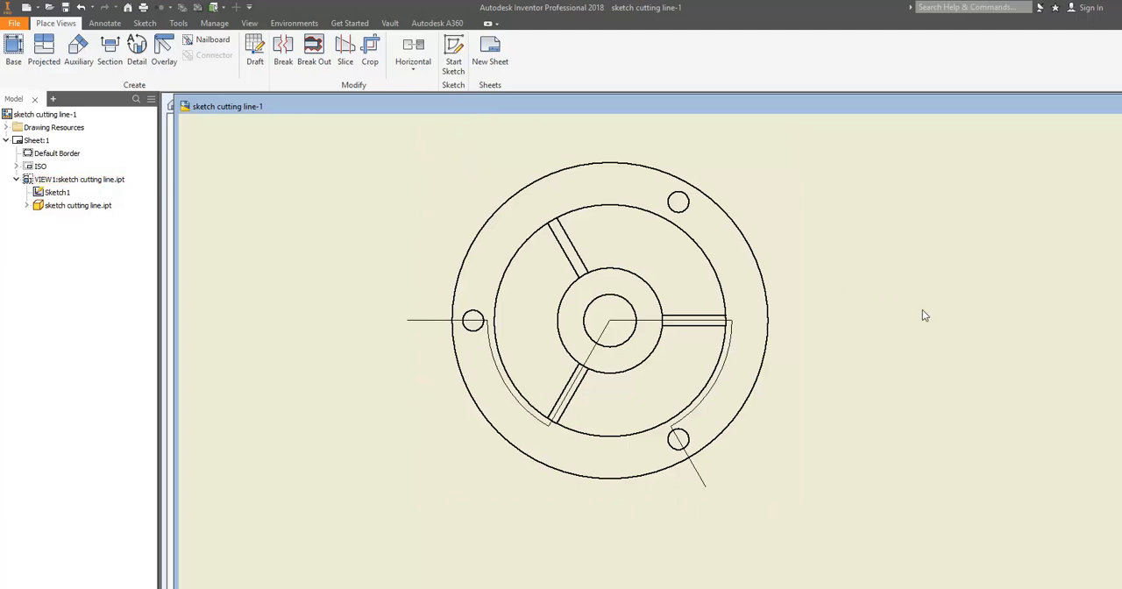
Step: Create a full-depth aligned section view at 1:4 from the sketched cutting line and place it above the top view
scroll(906, 347, "down", 2)
mouse_move(904, 348)
middle_mouse_down()
mouse_move(836, 411)
mouse_move(800, 481)
middle_mouse_up()
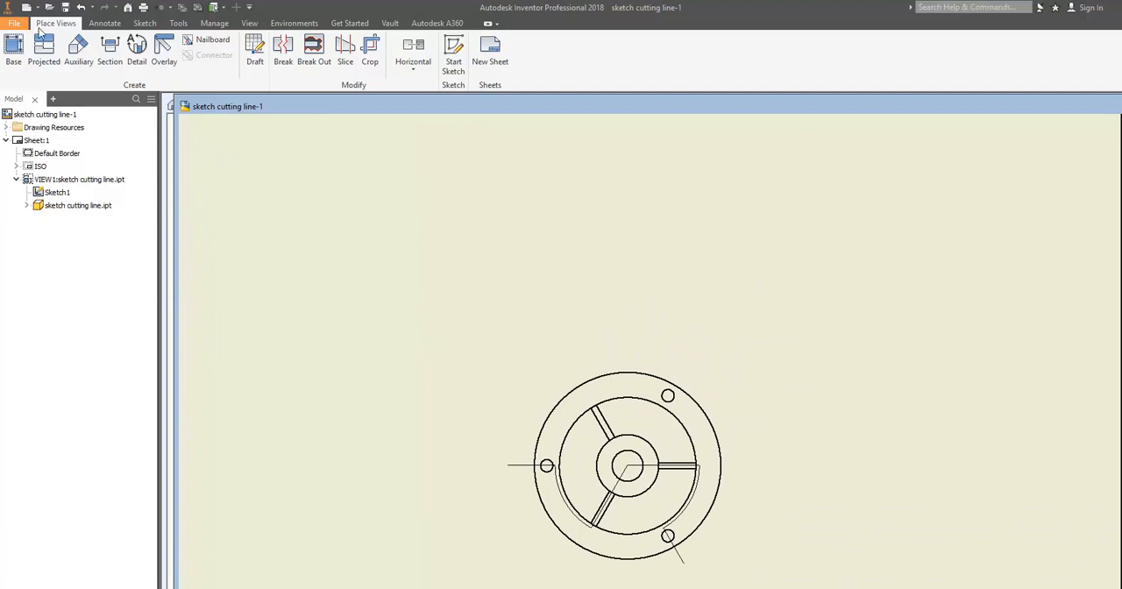
left_click(111, 50)
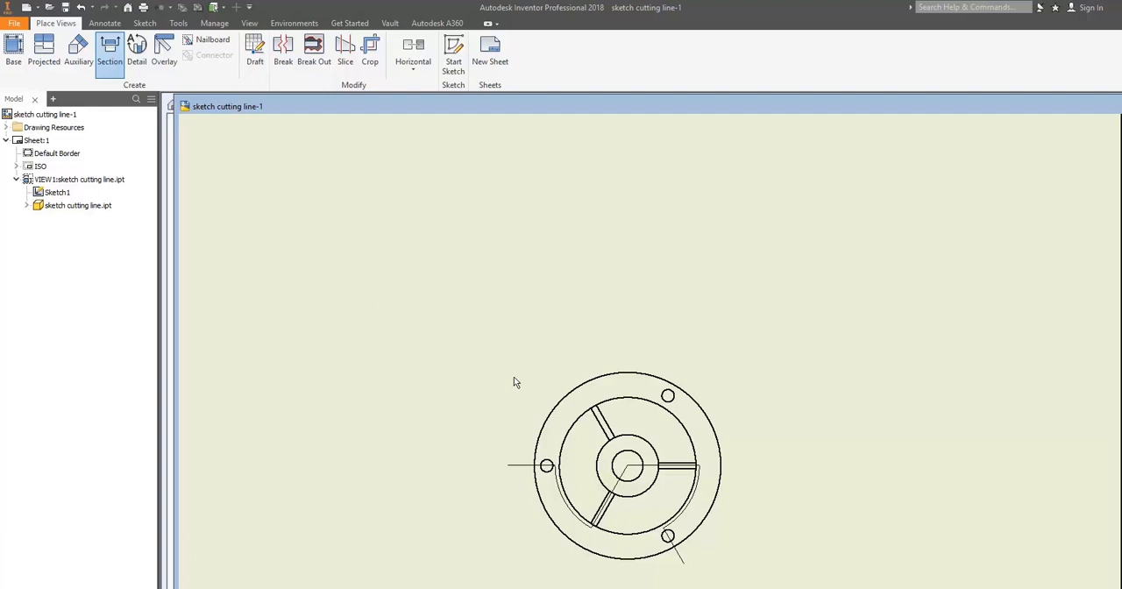
left_click(108, 69)
left_click(519, 470)
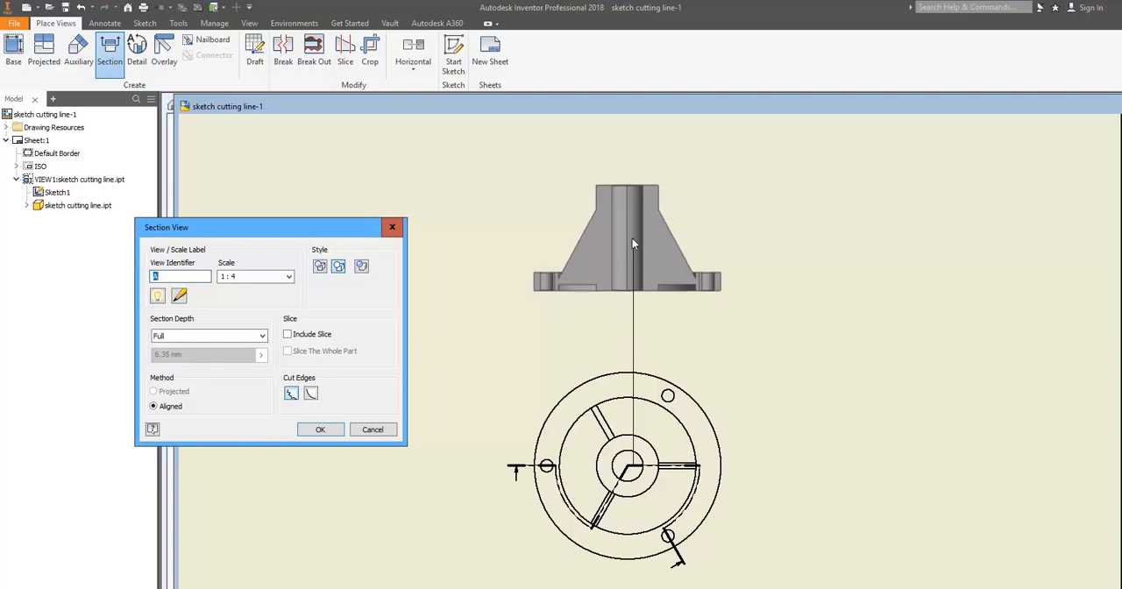
left_click(632, 238)
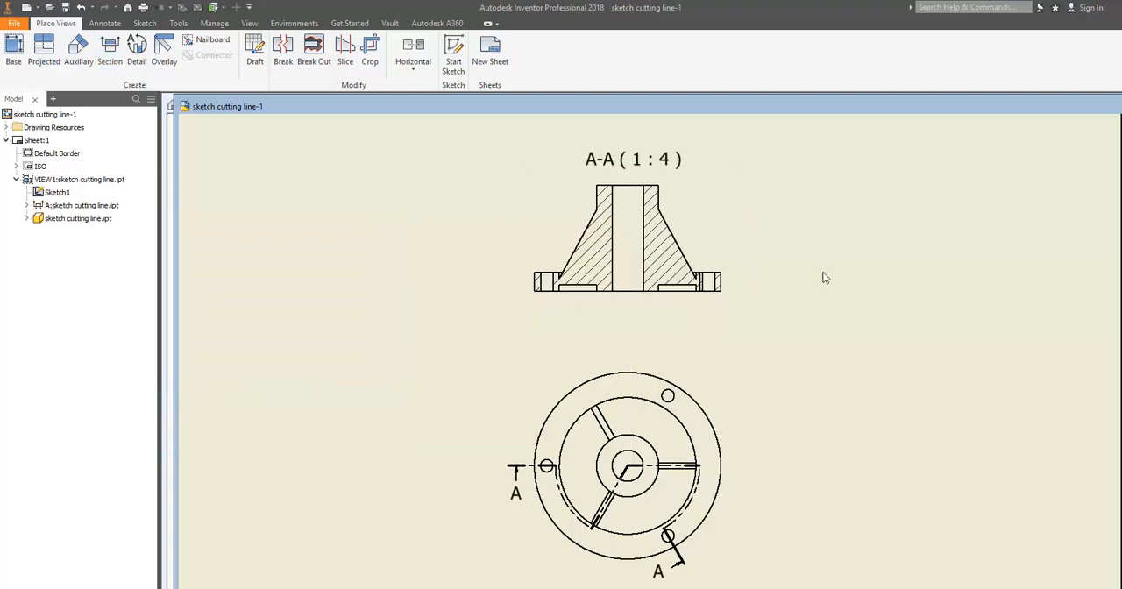